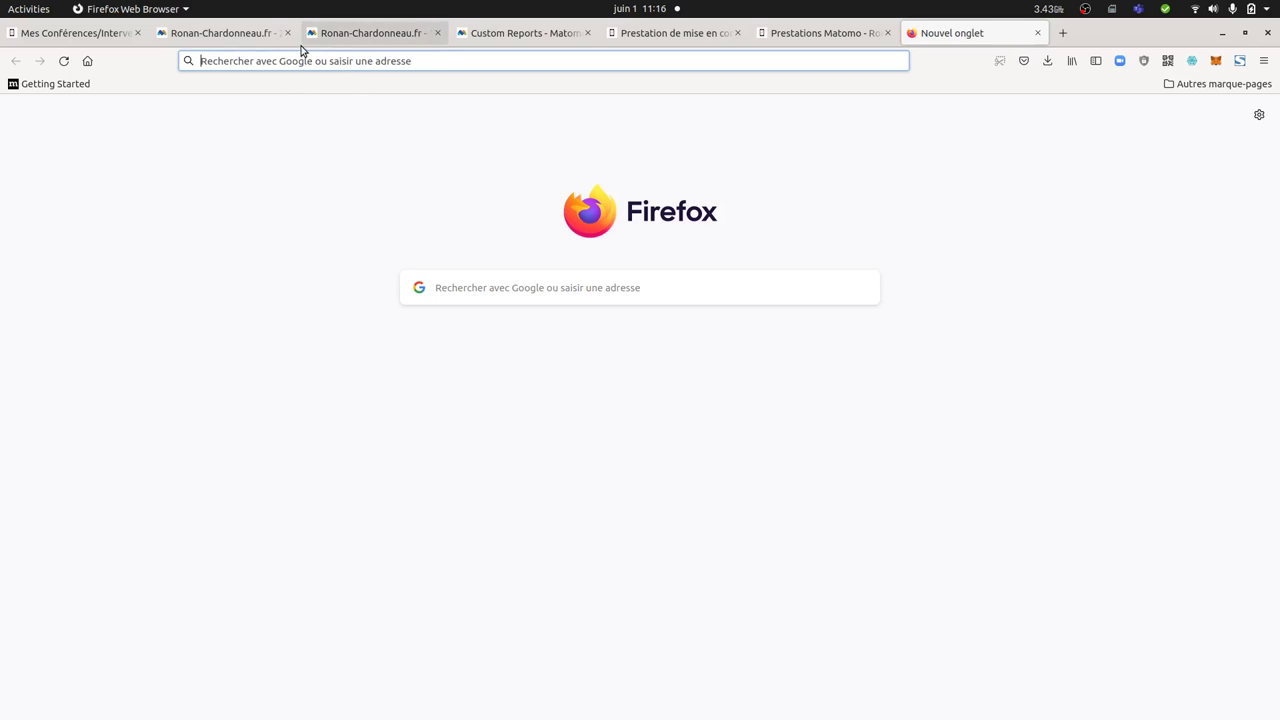
Switch to the Matomo report page and open the Transitions report of the Comportement section.
left_click(344, 40)
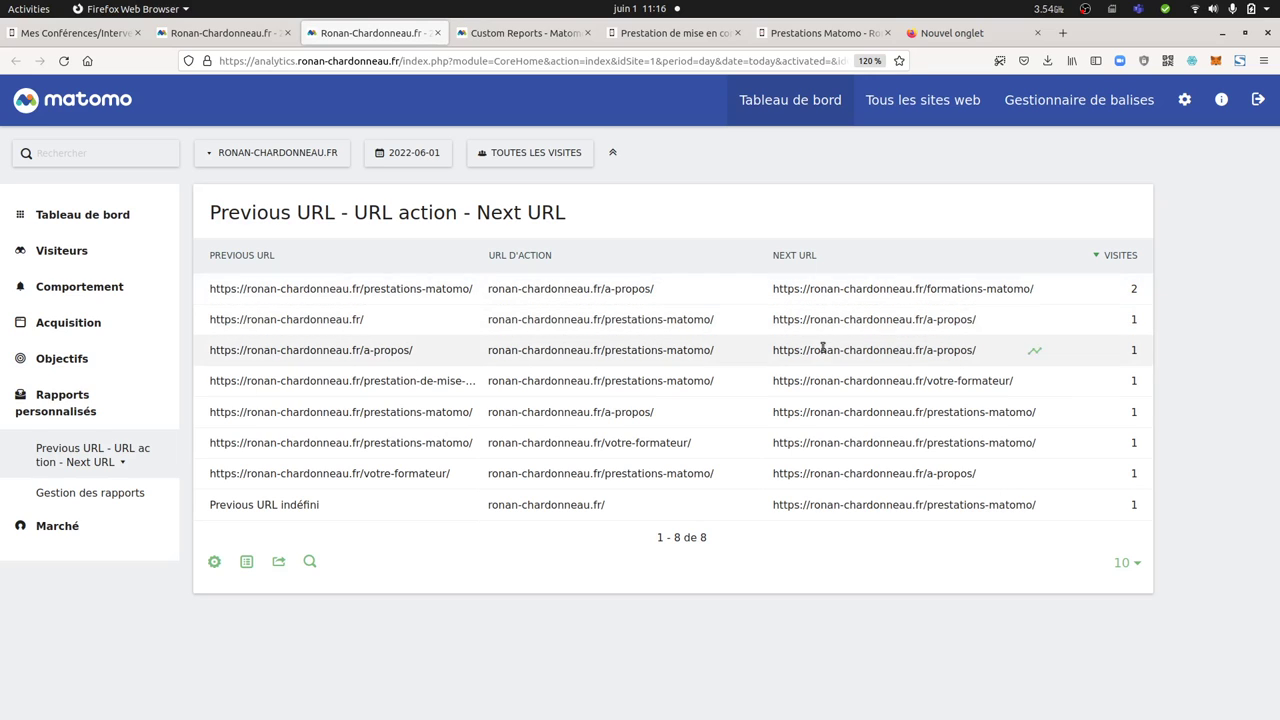
left_click(66, 287)
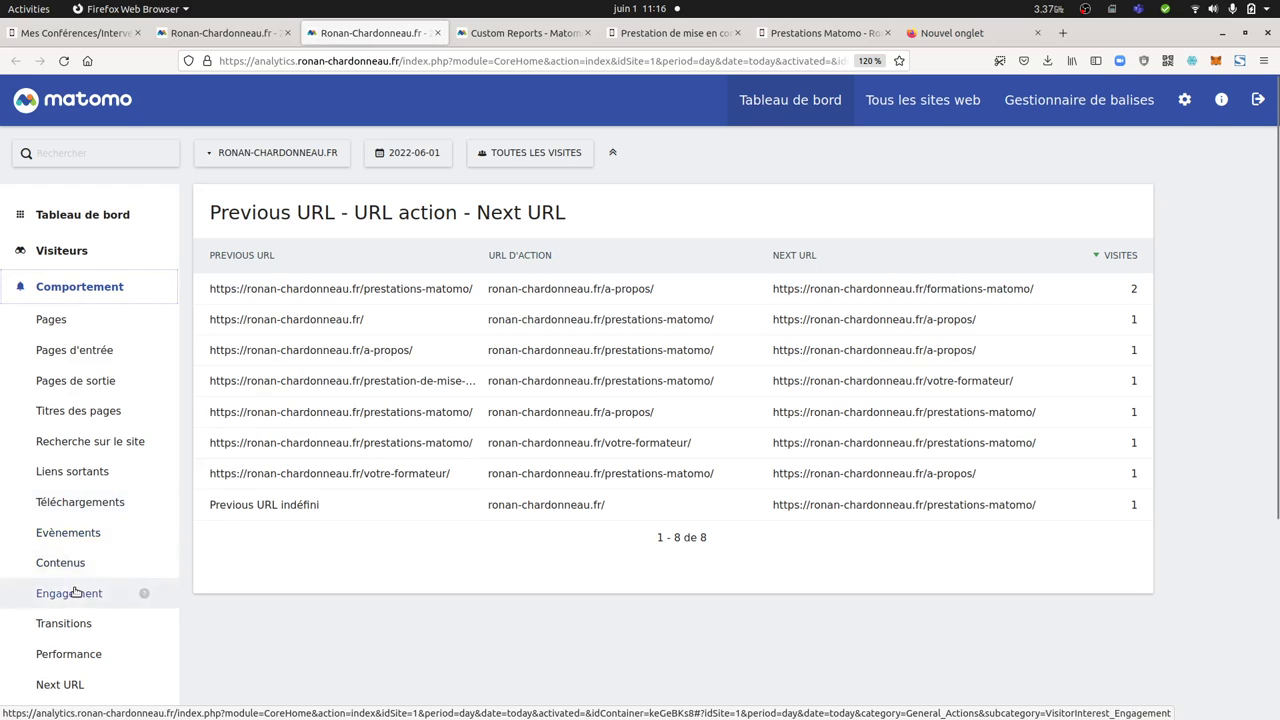
scroll(71, 585, "down", 2)
left_click(79, 537)
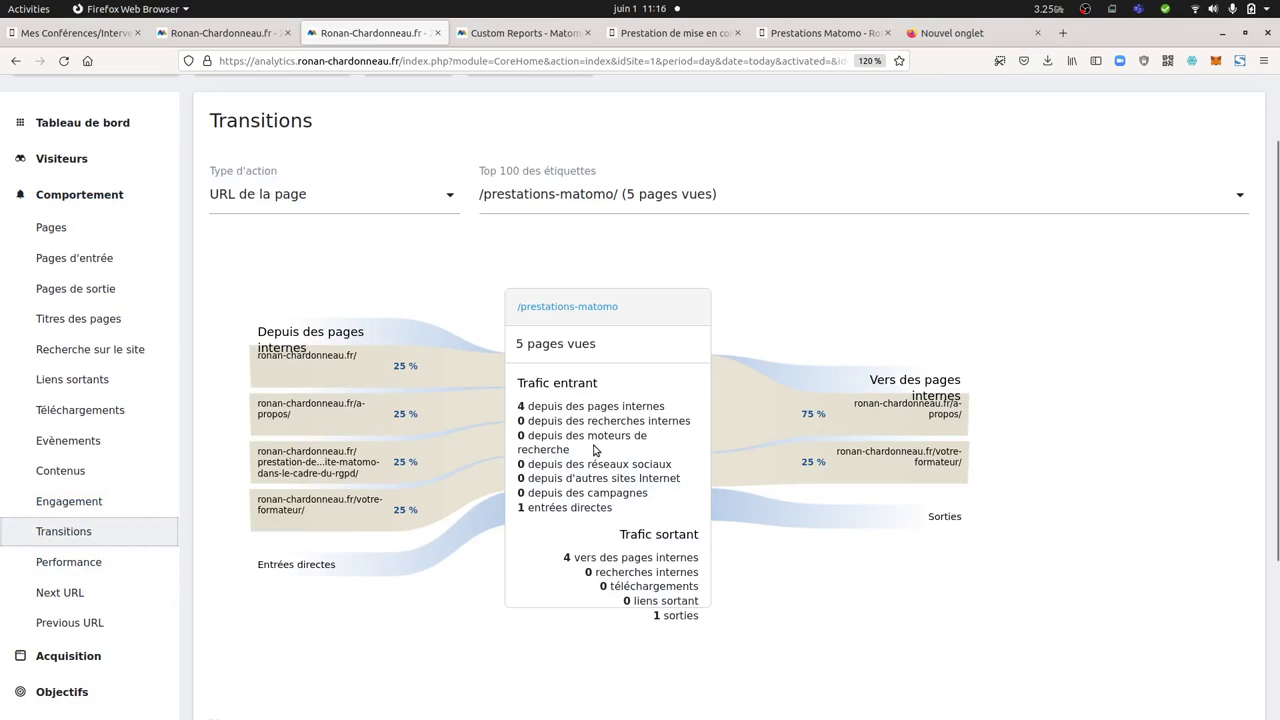
Check which export formats the /prestations-matomo/ transitions report offers, without exporting anything.
scroll(614, 376, "up", 2)
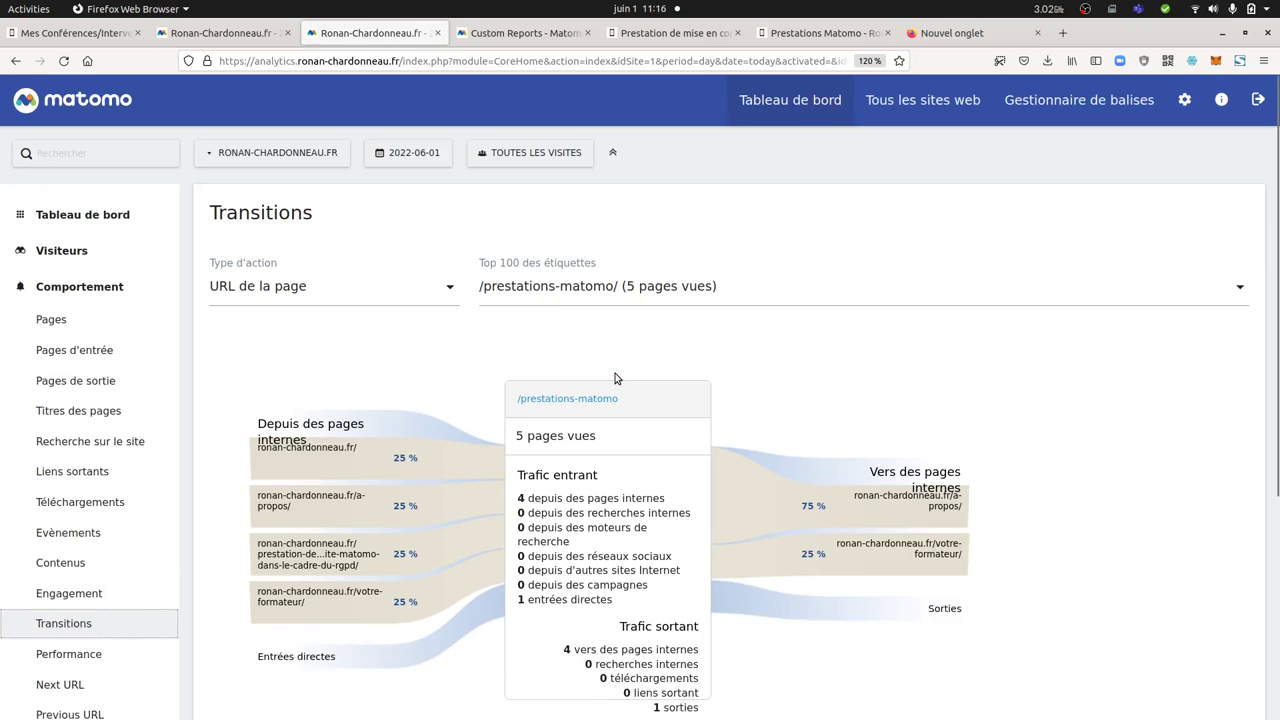
scroll(614, 376, "down", 5)
scroll(600, 374, "up", 3)
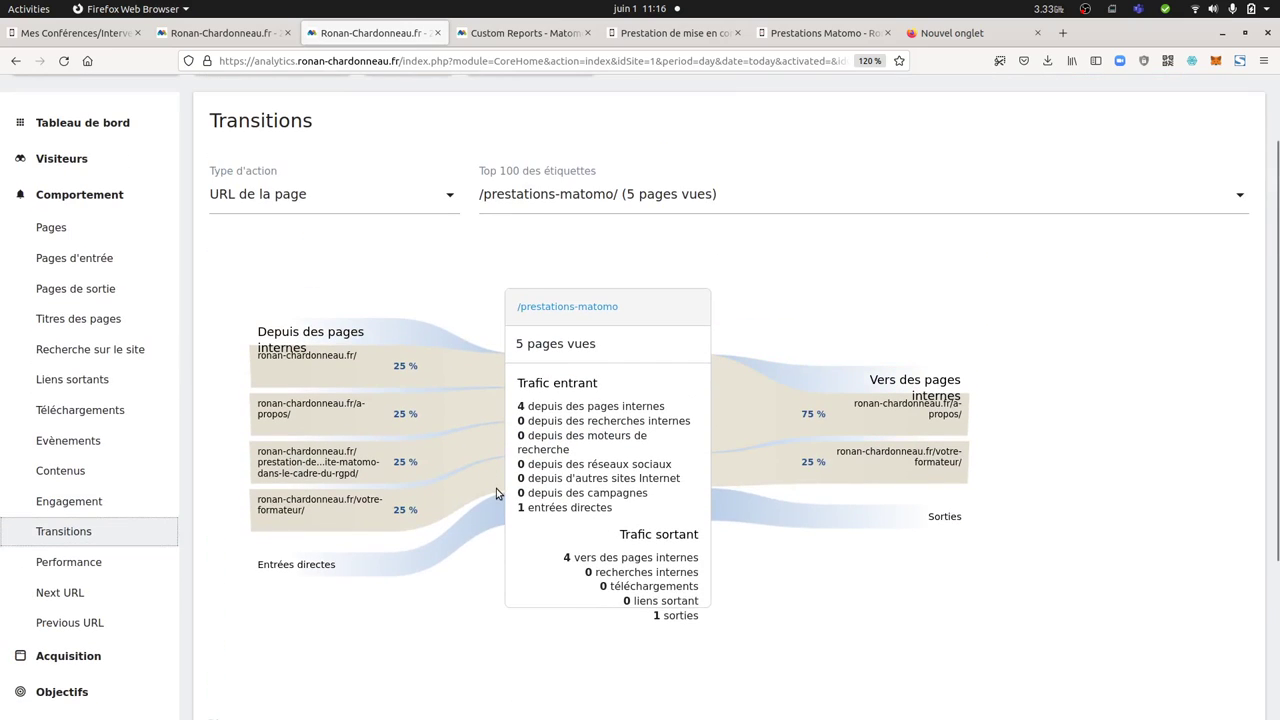
scroll(496, 488, "down", 3)
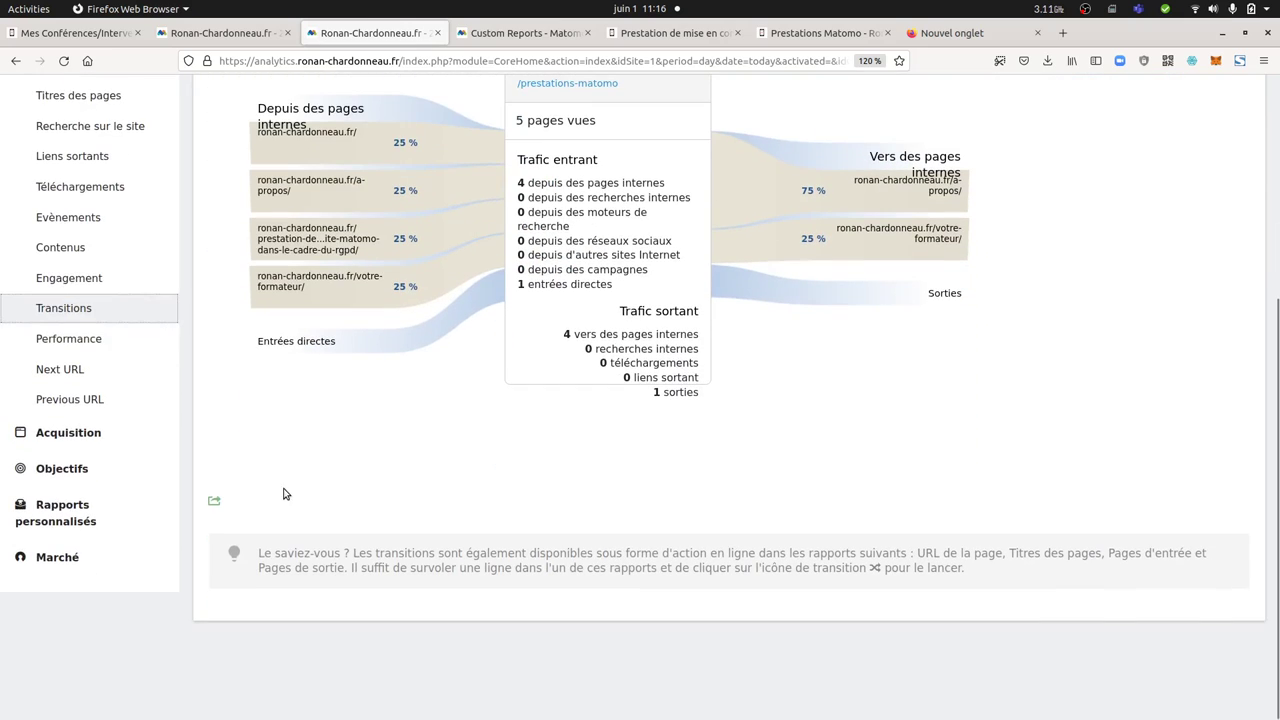
left_click(220, 503)
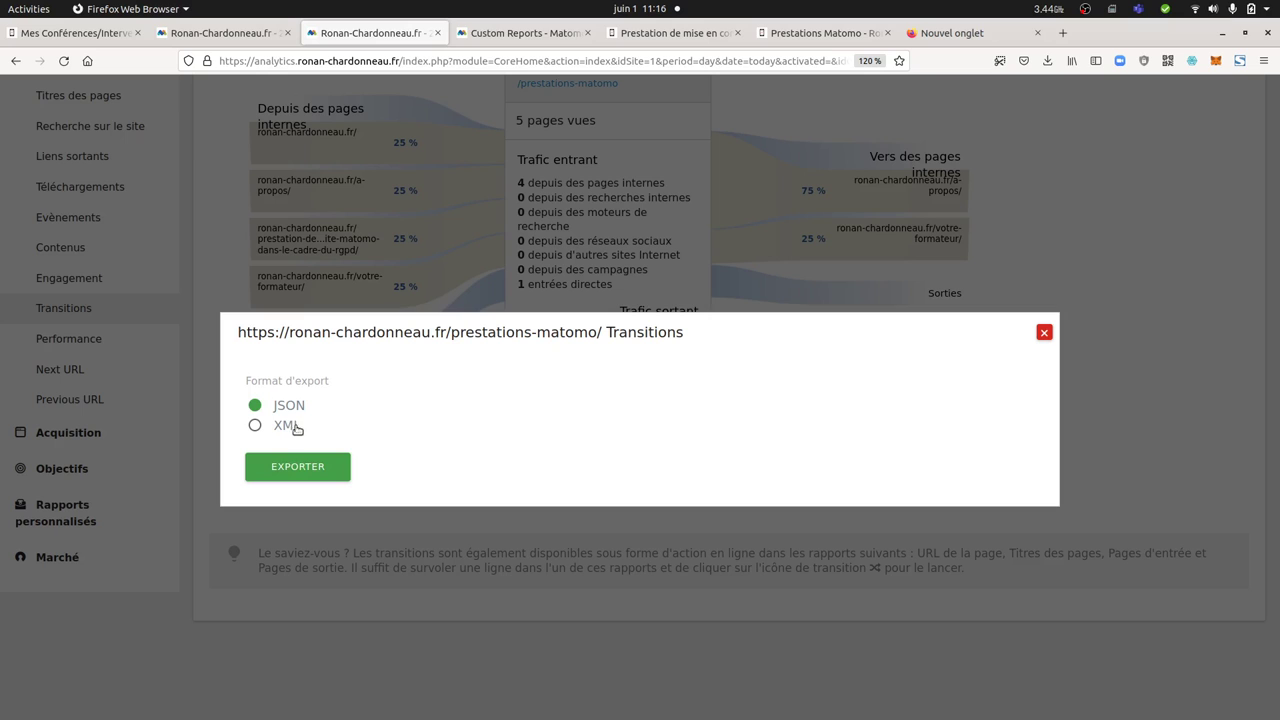
left_click(1044, 333)
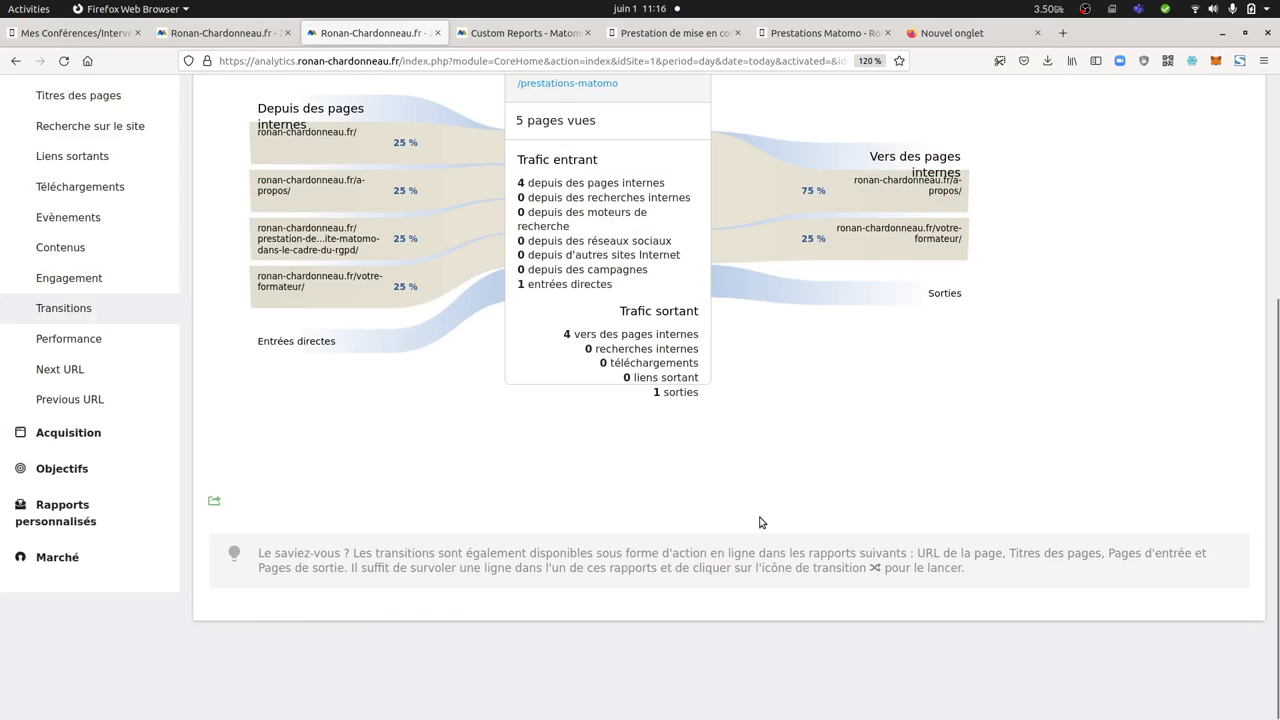
Examine the incoming and outgoing traffic in the transitions diagram of the /prestations-matomo/ page.
scroll(760, 522, "up", 3)
scroll(760, 522, "down", 2)
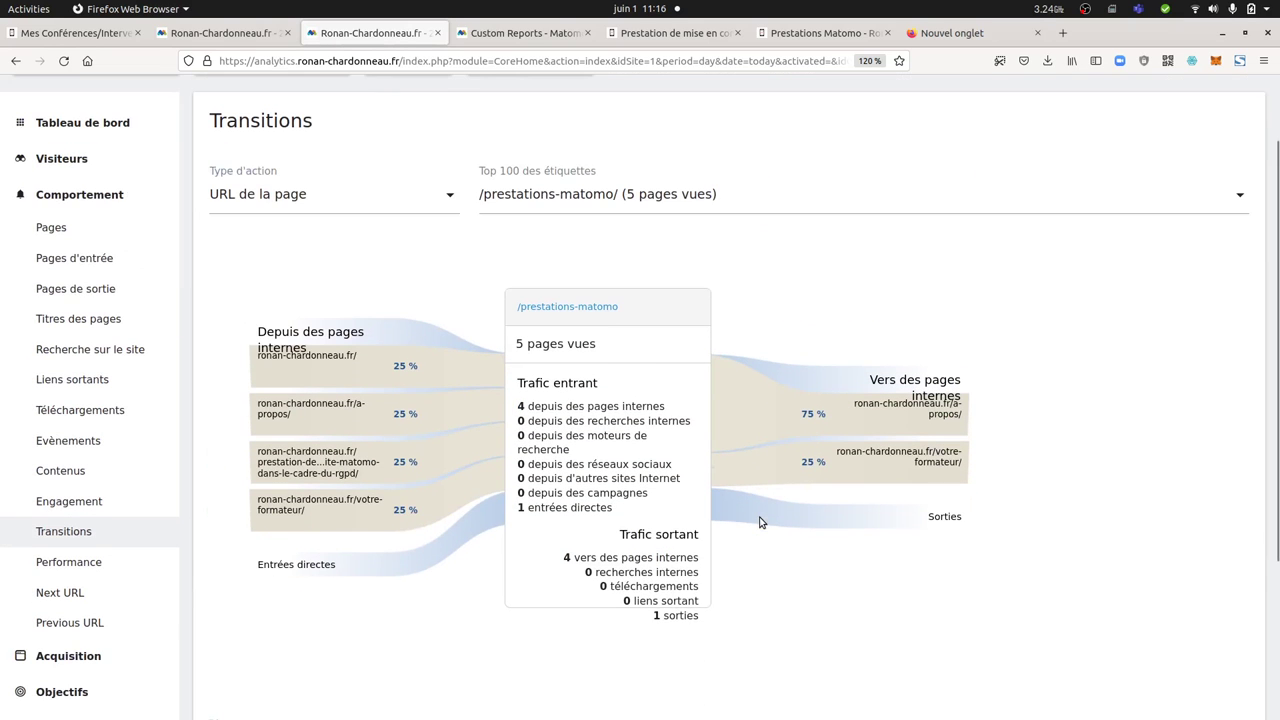
scroll(760, 522, "up", 2)
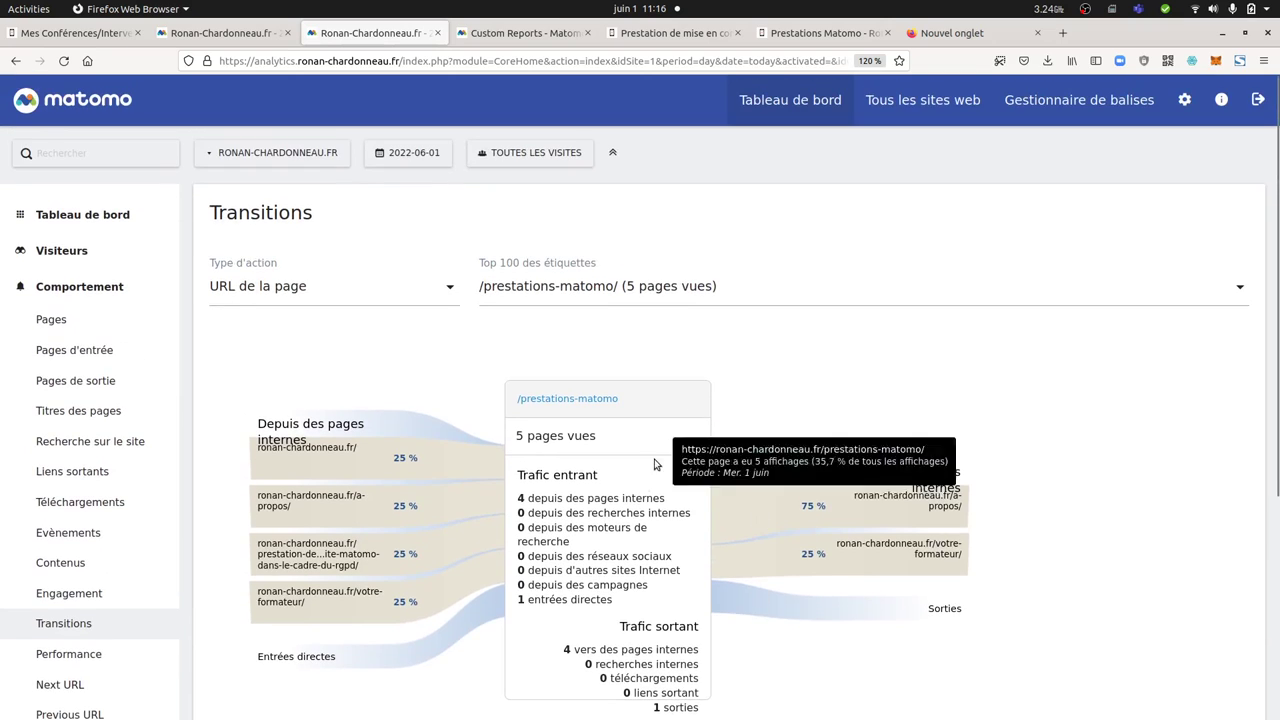
scroll(648, 490, "down", 6)
scroll(648, 490, "up", 4)
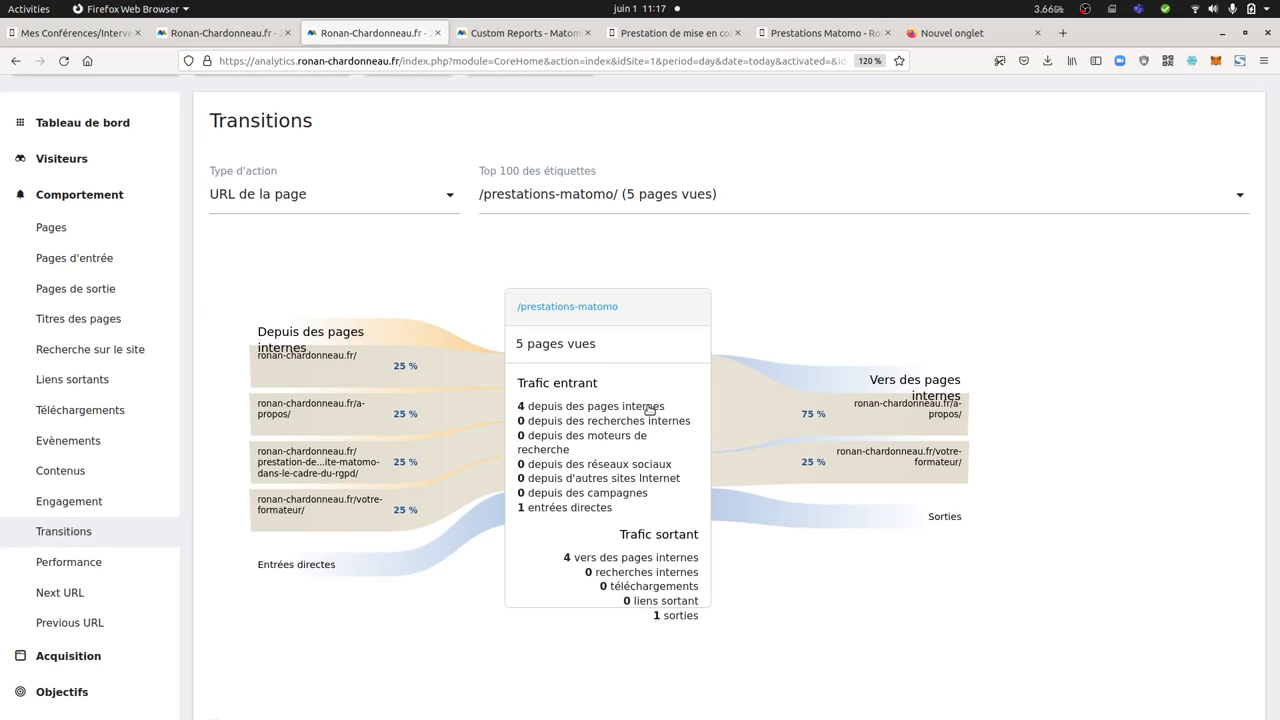
scroll(688, 420, "up", 2)
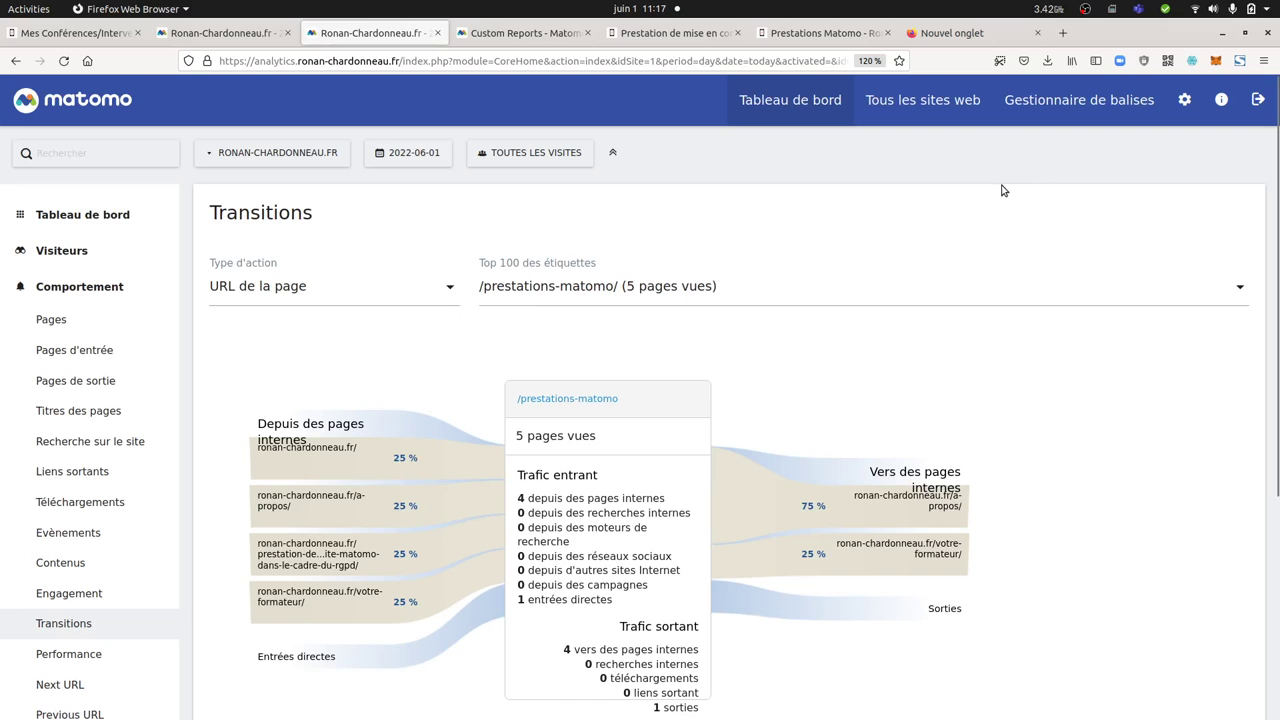
scroll(514, 306, "down", 5)
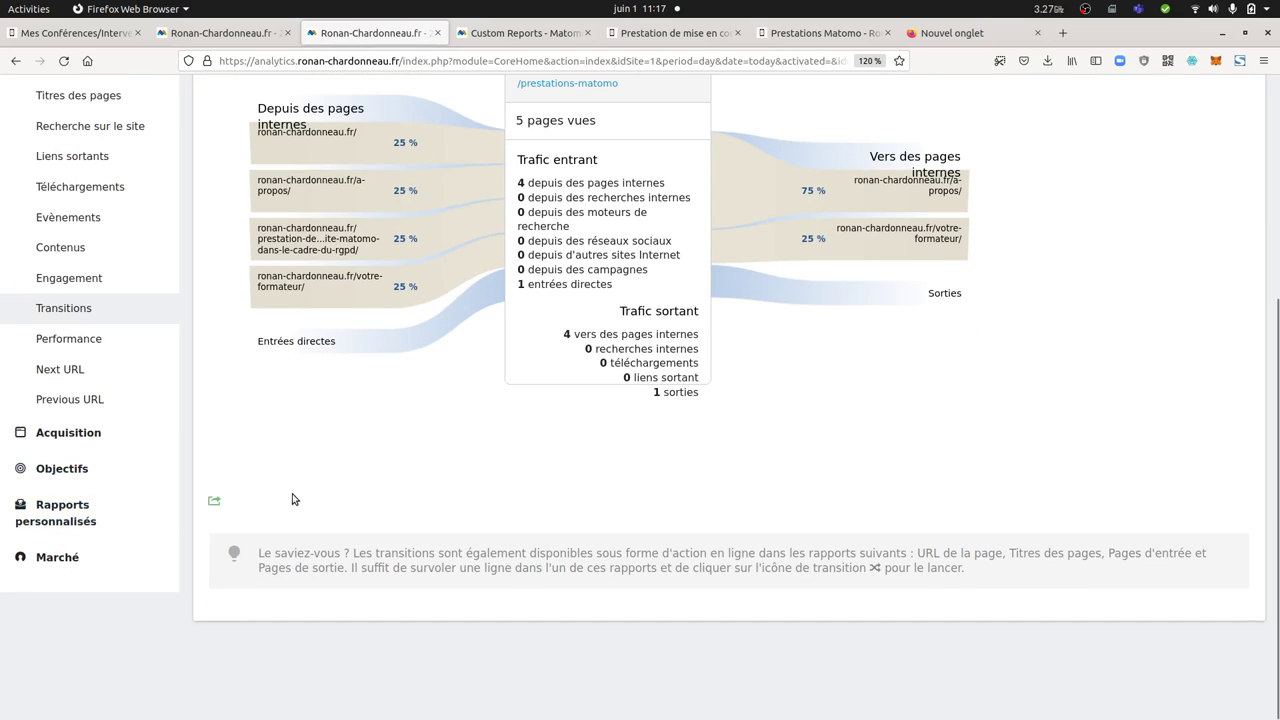
scroll(292, 499, "up", 5)
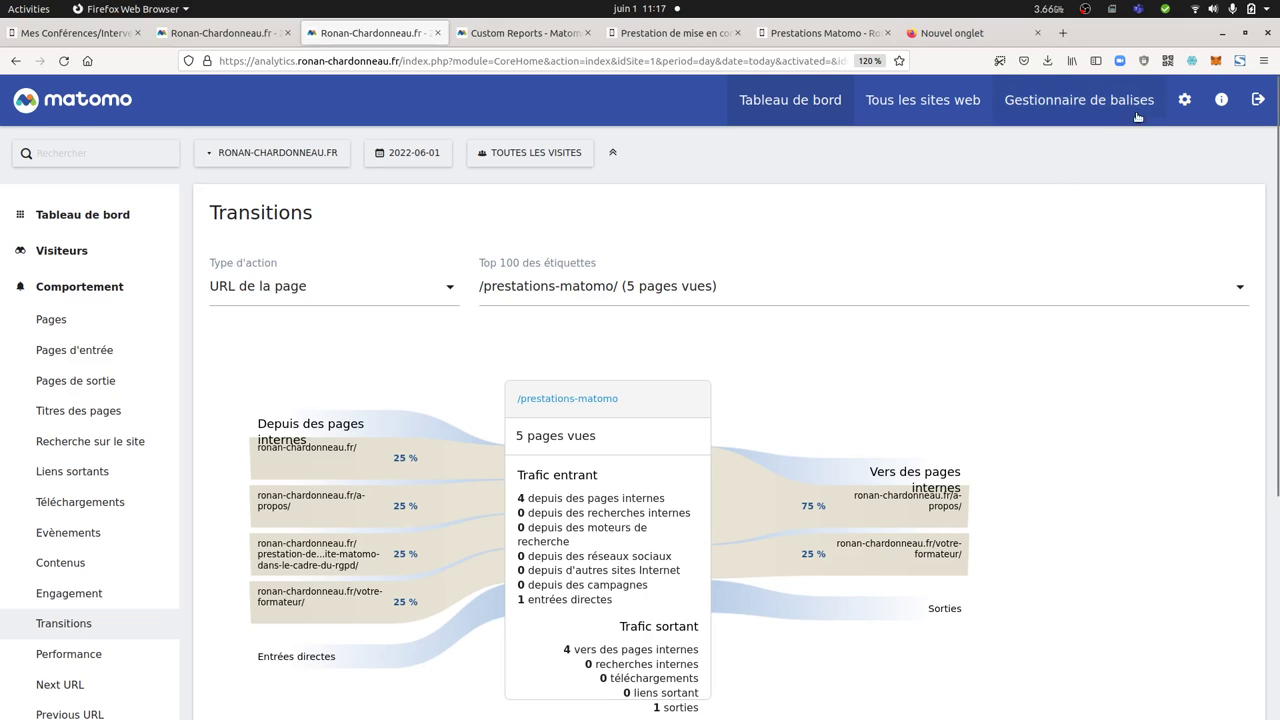
Open the custom dimensions settings of the measurable elements and review the dimensions with Action scope.
left_click(1184, 103)
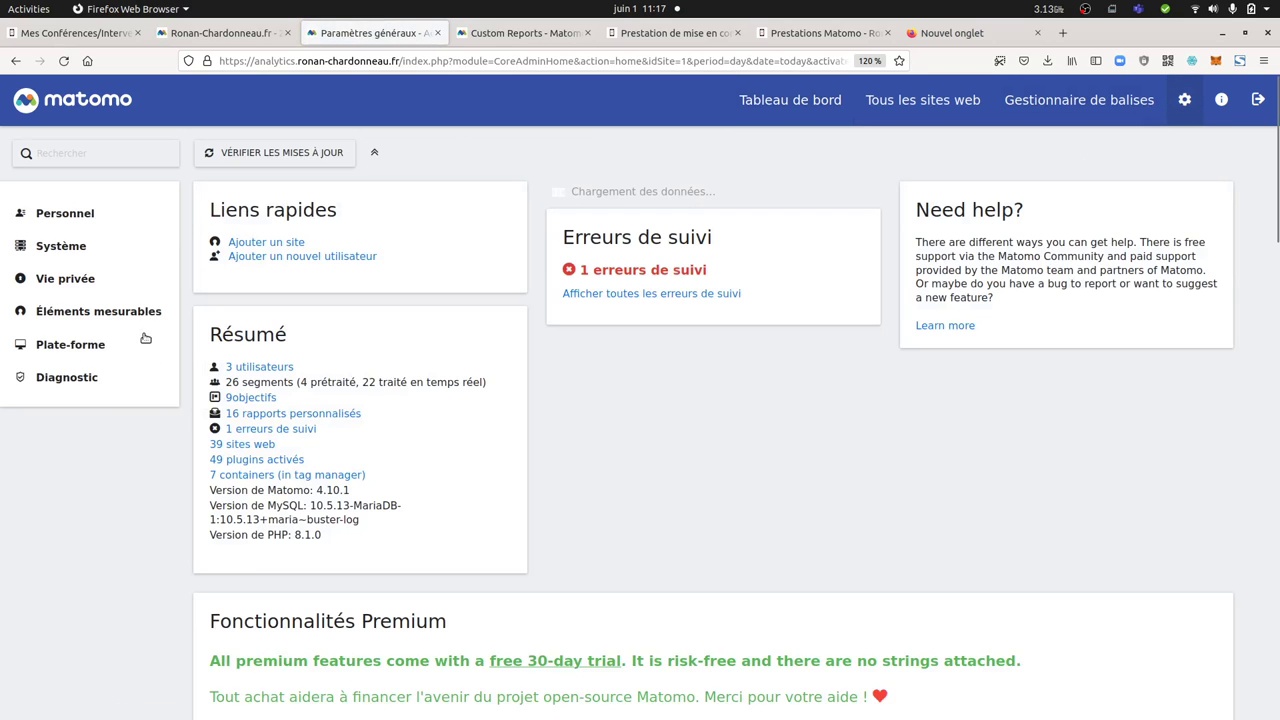
left_click(100, 313)
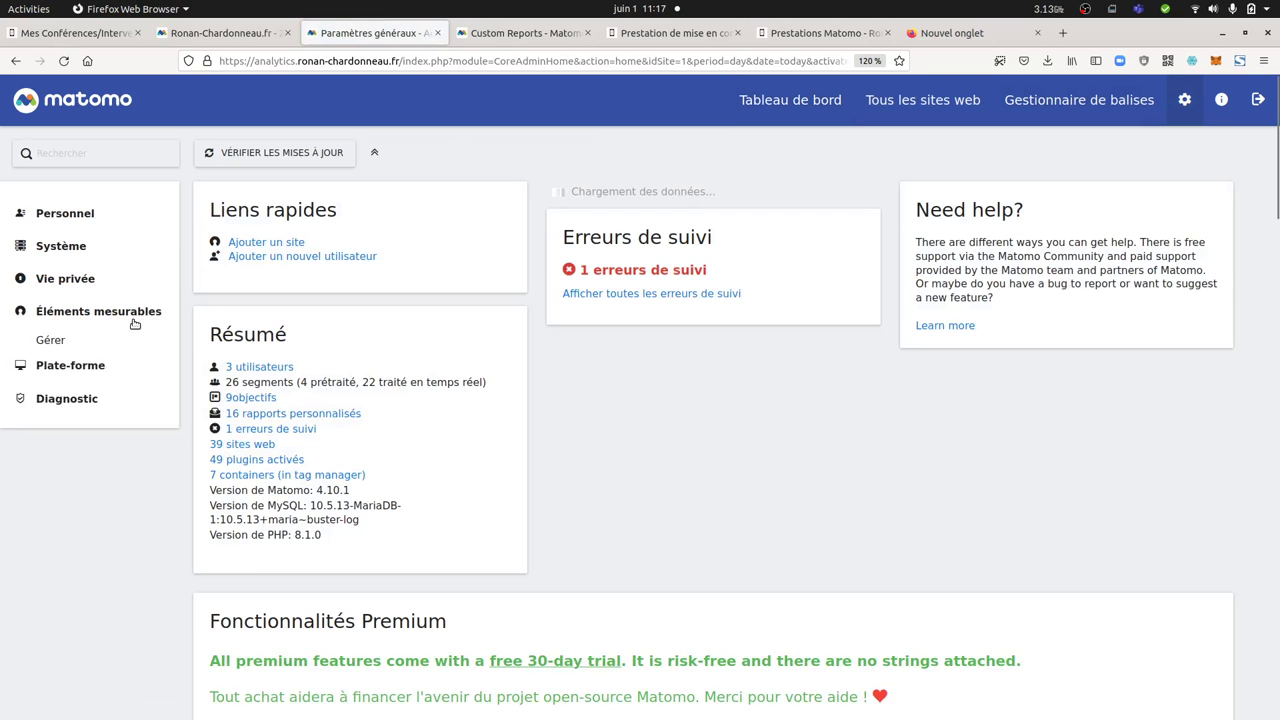
left_click(100, 478)
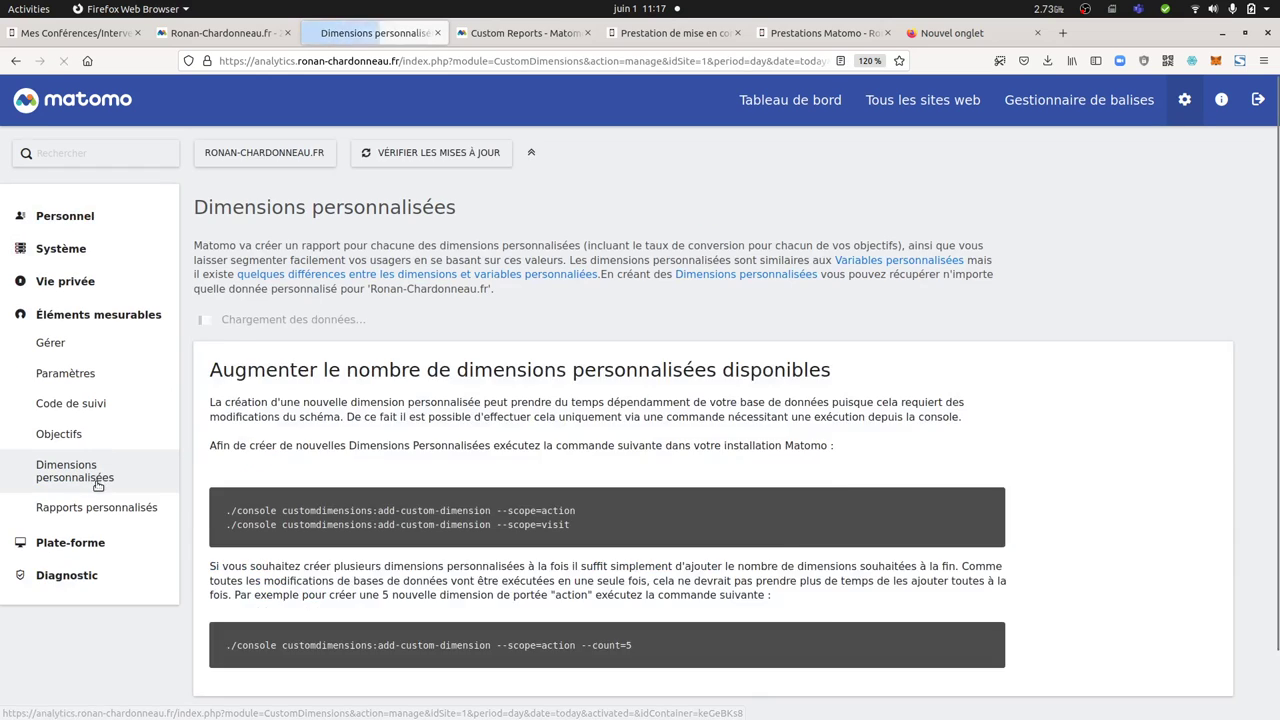
scroll(443, 506, "down", 5)
scroll(443, 506, "down", 1)
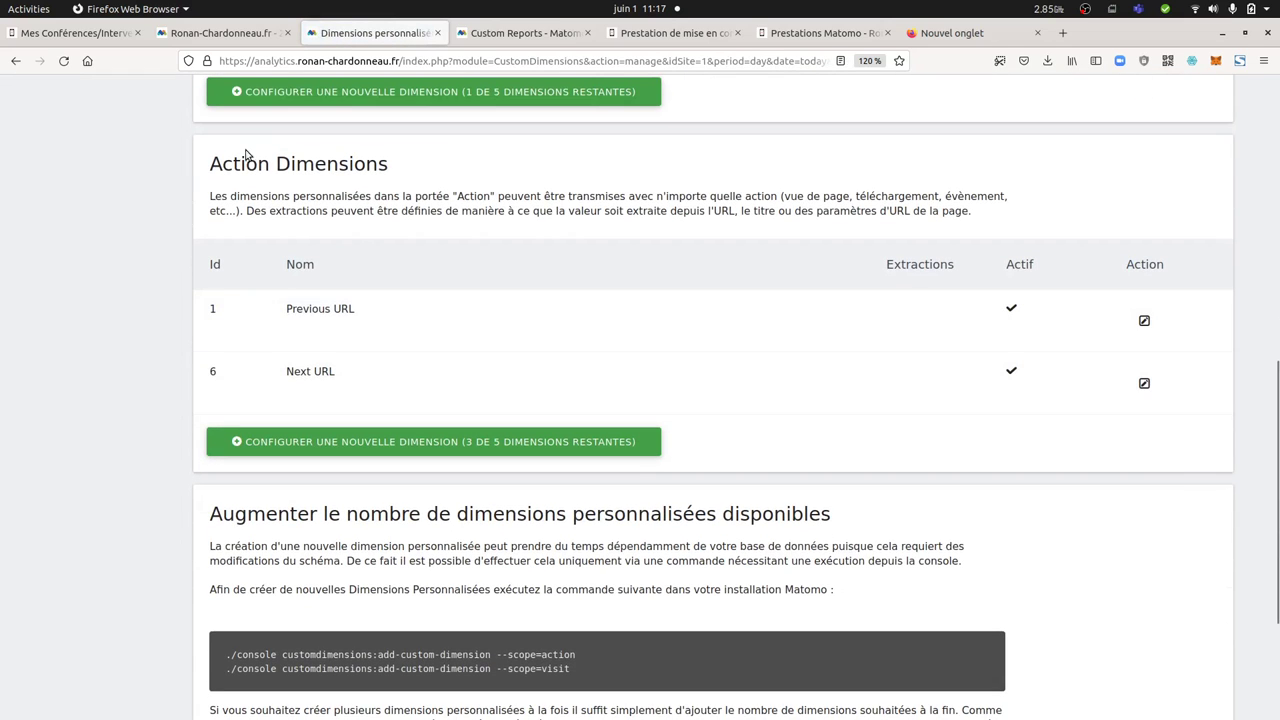
left_click_drag(213, 167, 266, 168)
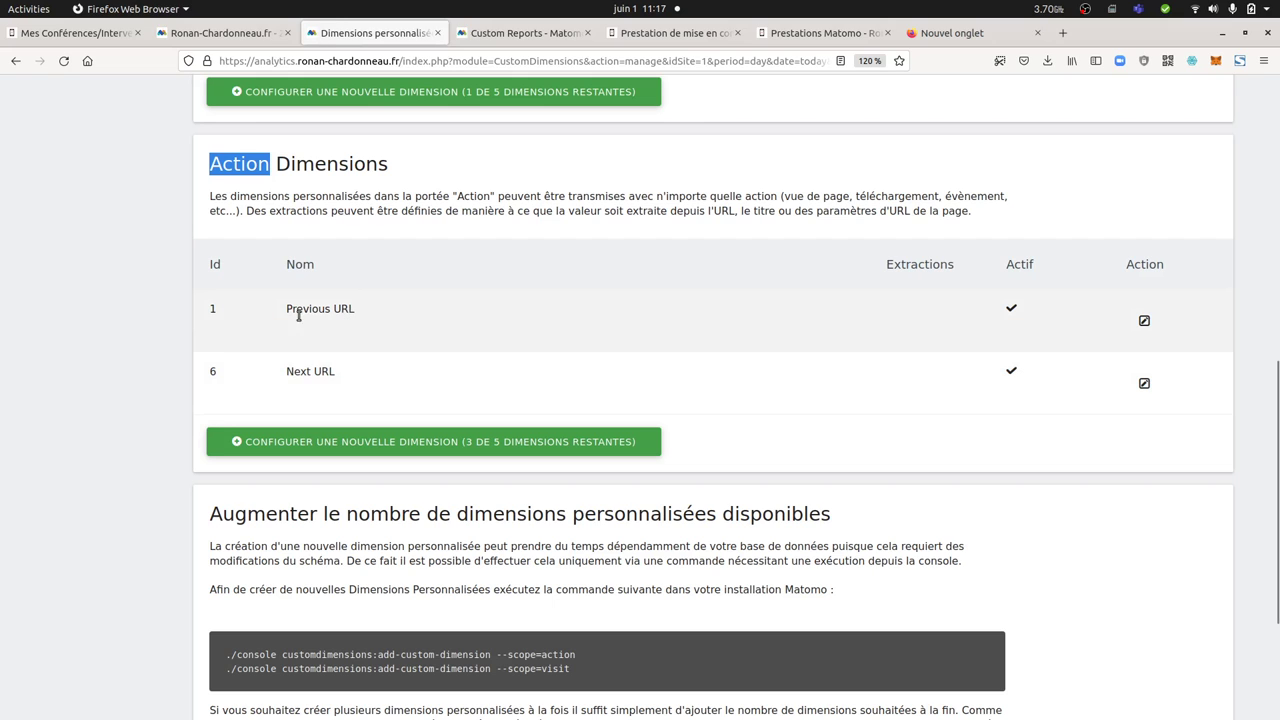
scroll(320, 340, "up", 10)
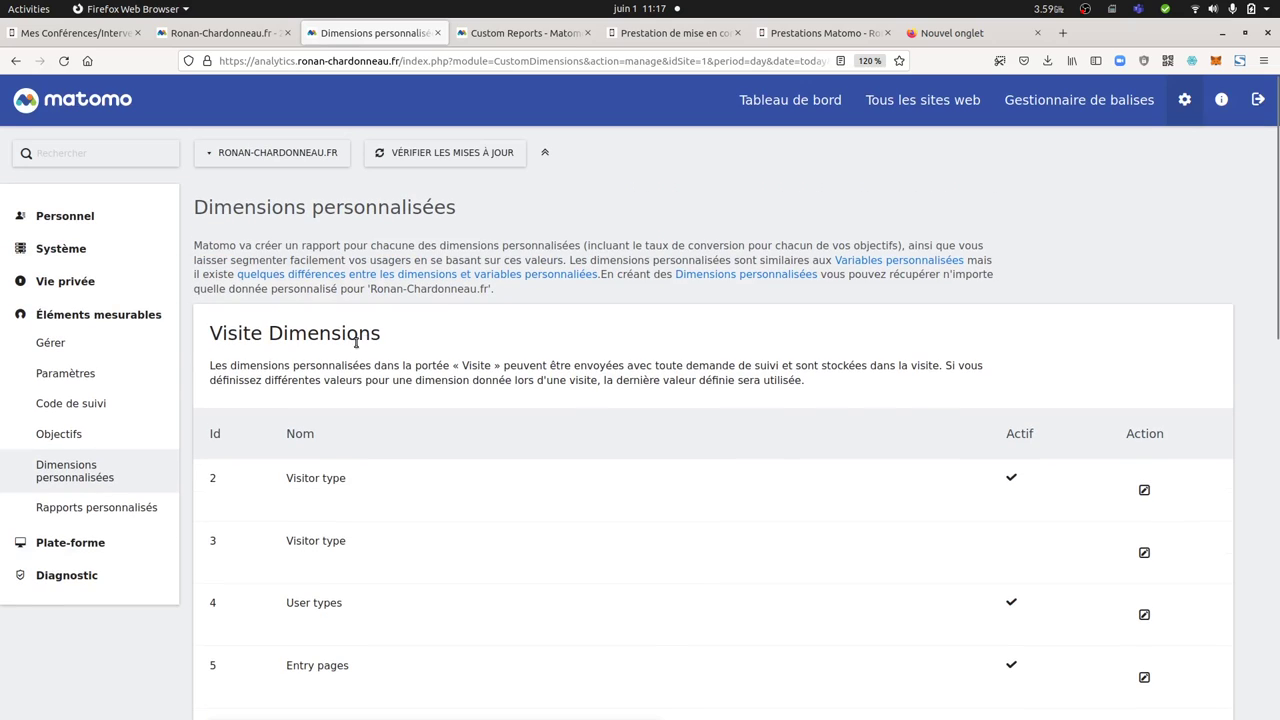
Go back to the dashboard and open a blank custom report form from the report management page.
left_click(812, 110)
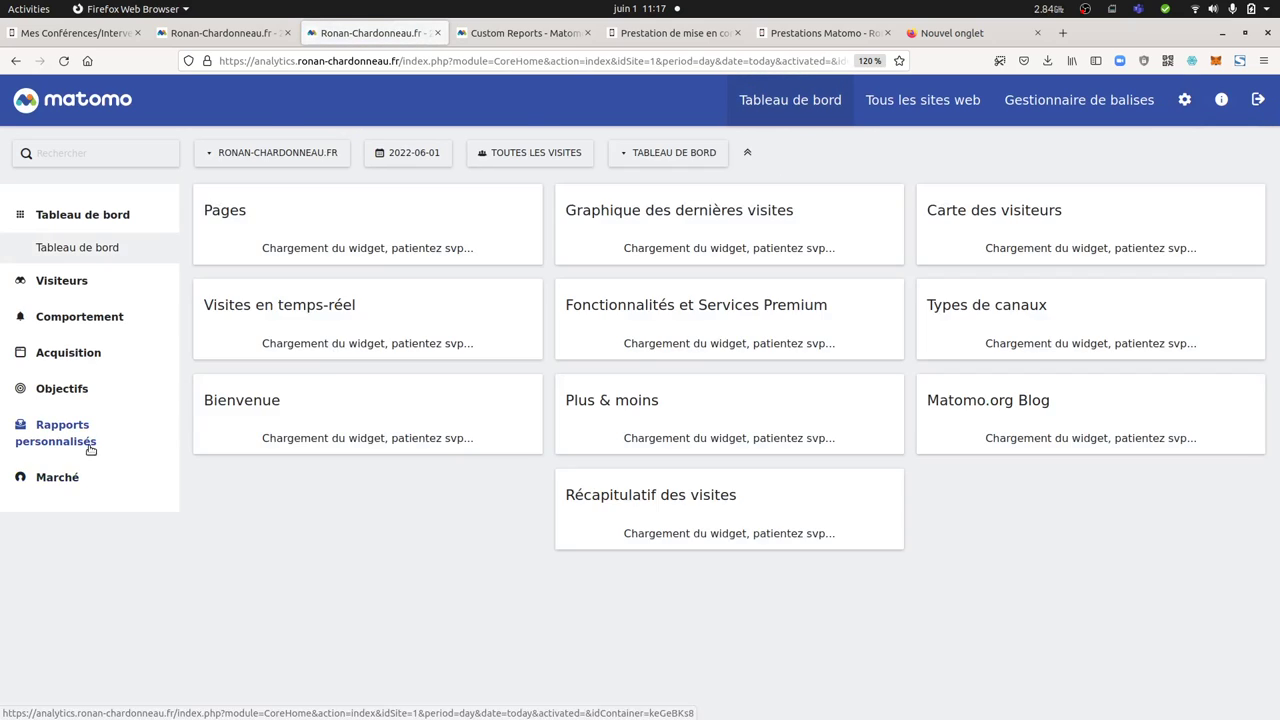
left_click(90, 449)
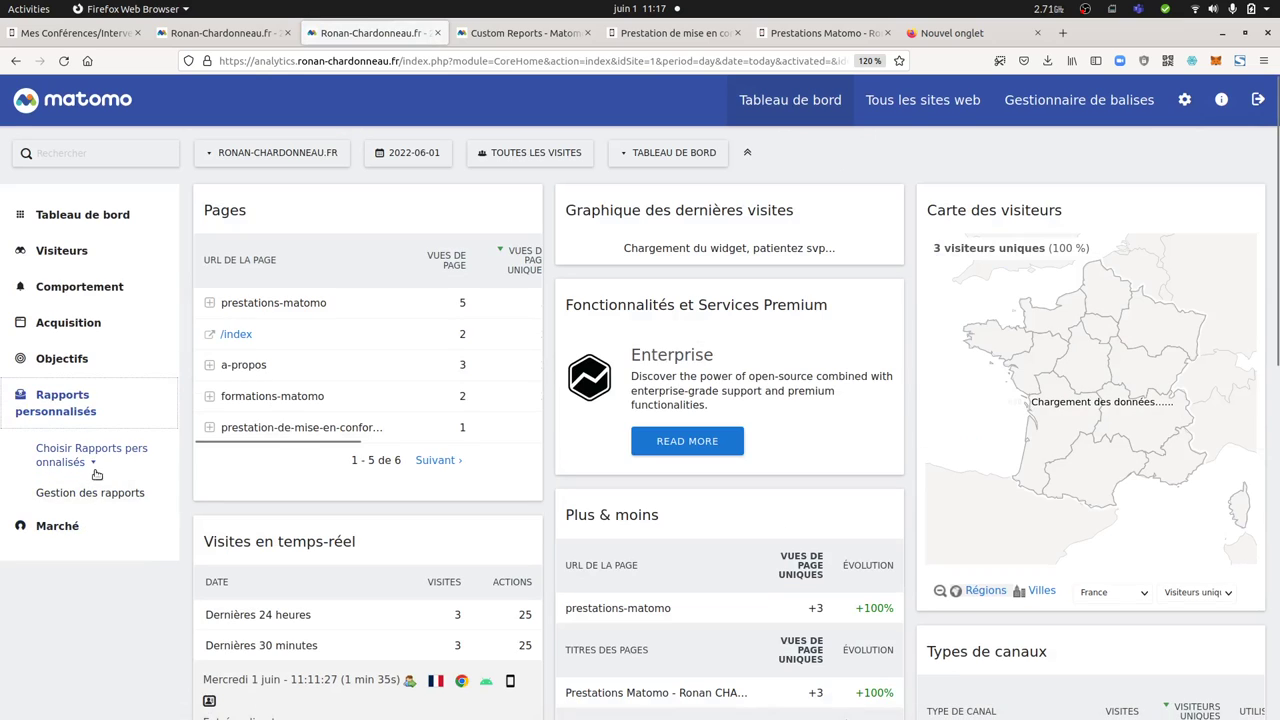
left_click(97, 503)
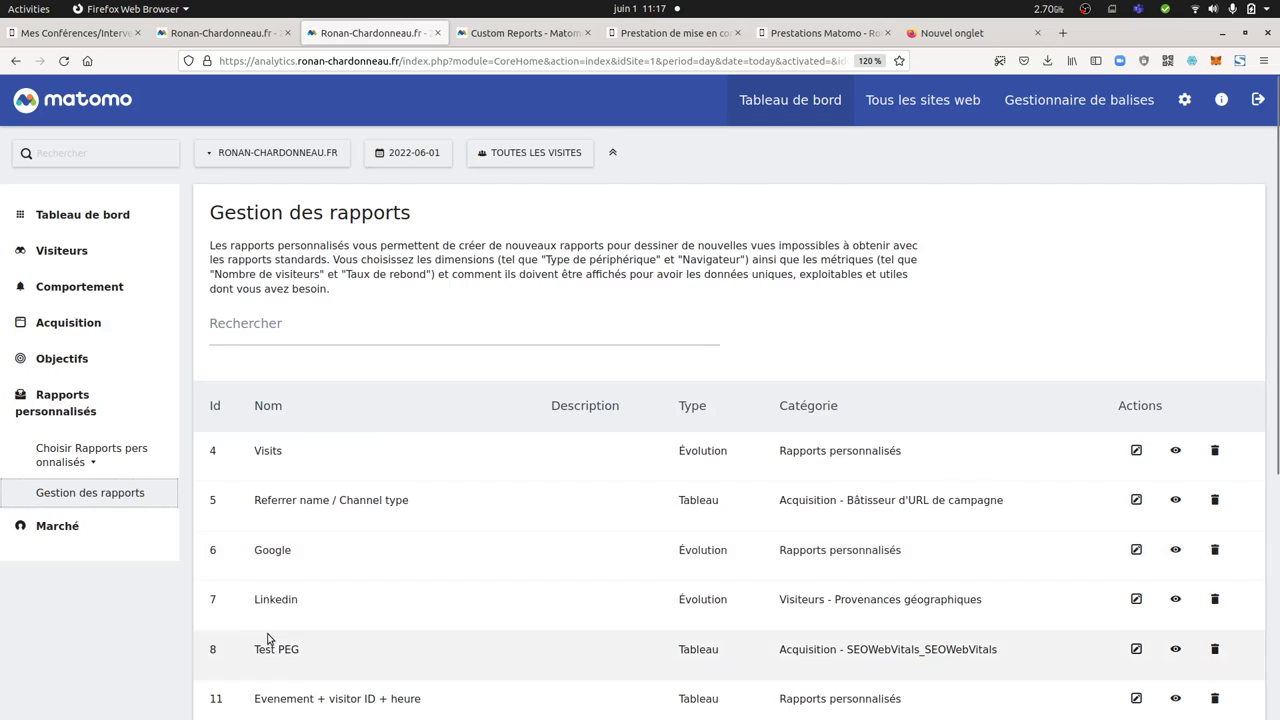
scroll(266, 643, "down", 3)
left_click(286, 591)
Look through the Comportement dimensions available for a custom report, including Next URL, Previous URL and URL D'action.
scroll(330, 502, "down", 5)
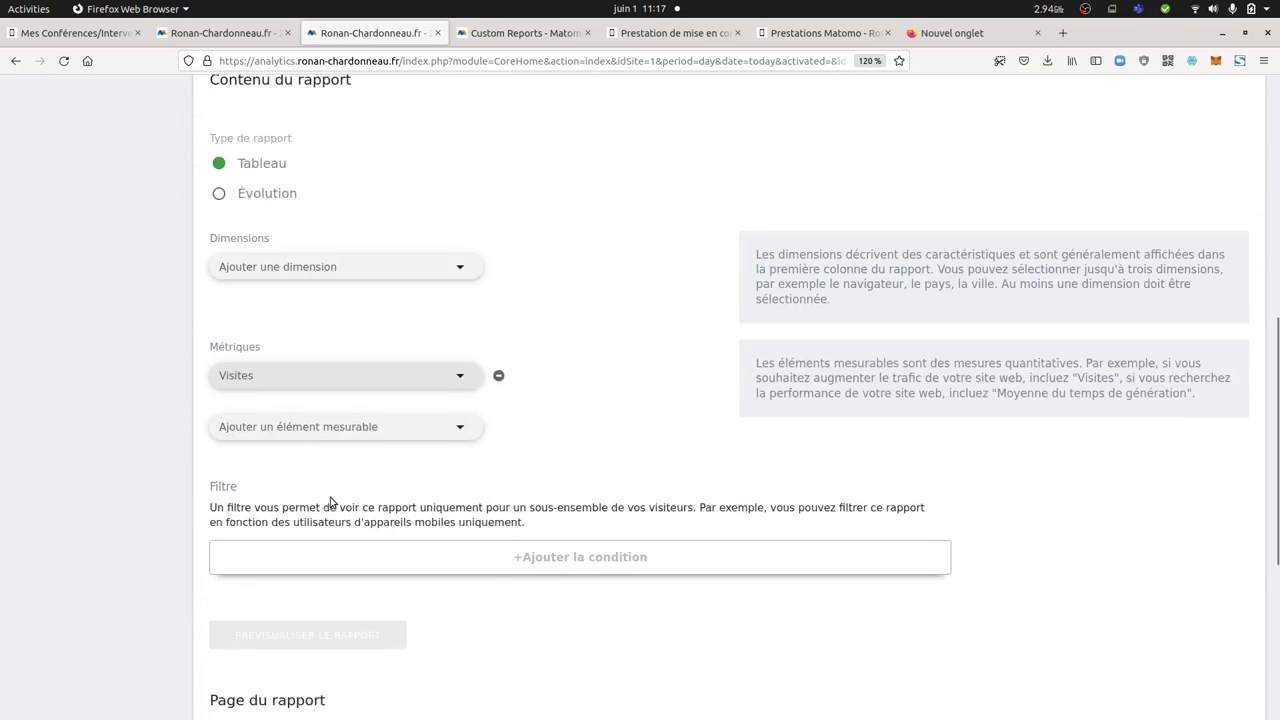
left_click(300, 187)
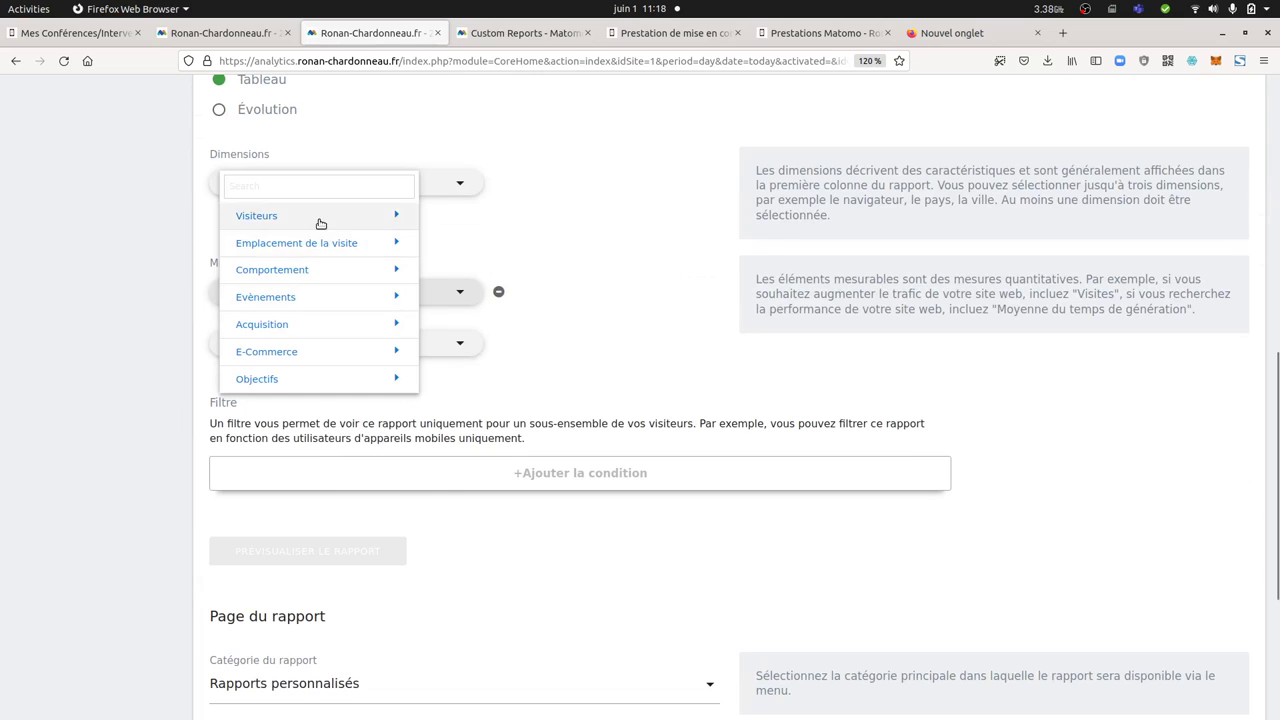
left_click(308, 270)
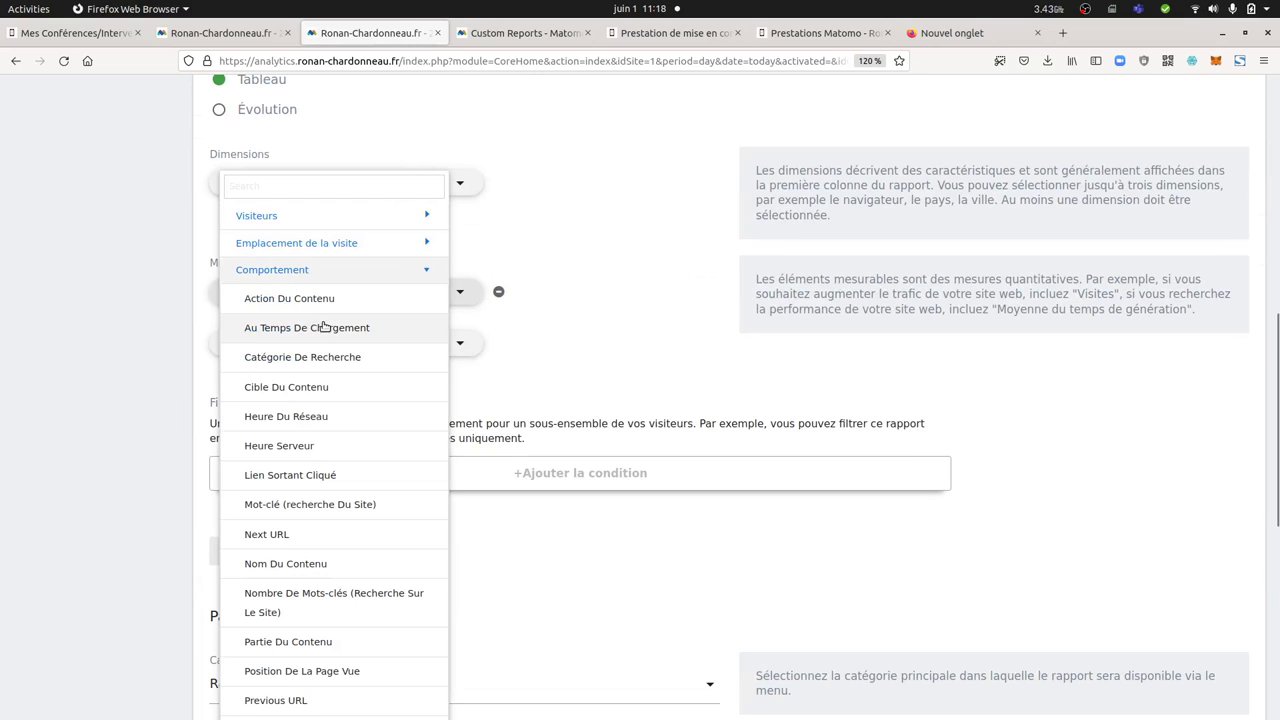
scroll(335, 350, "down", 3)
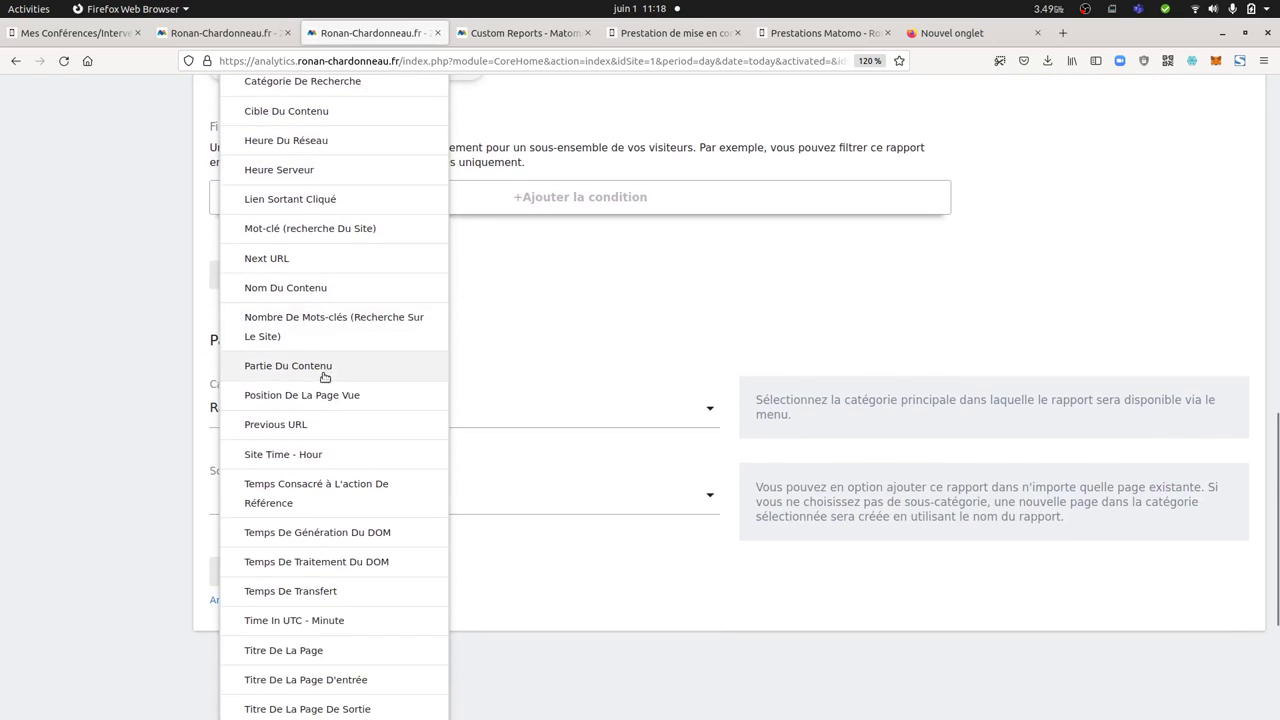
scroll(318, 364, "down", 1)
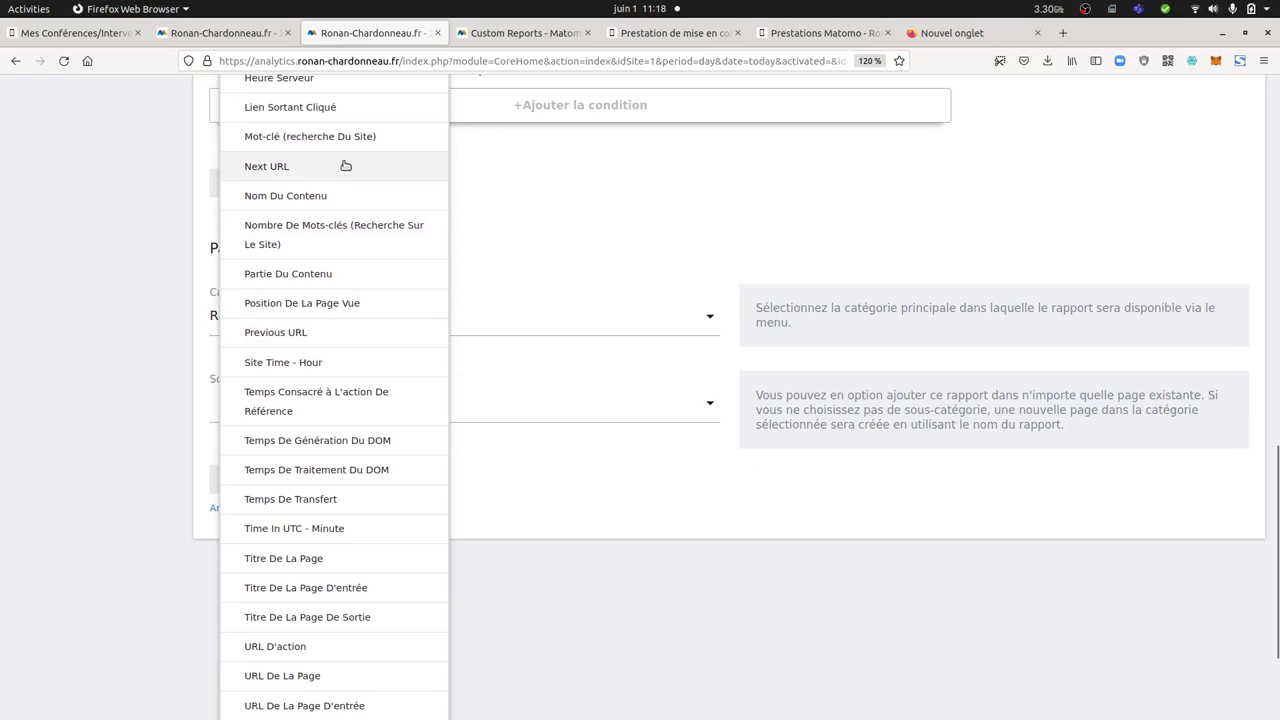
scroll(337, 375, "down", 2)
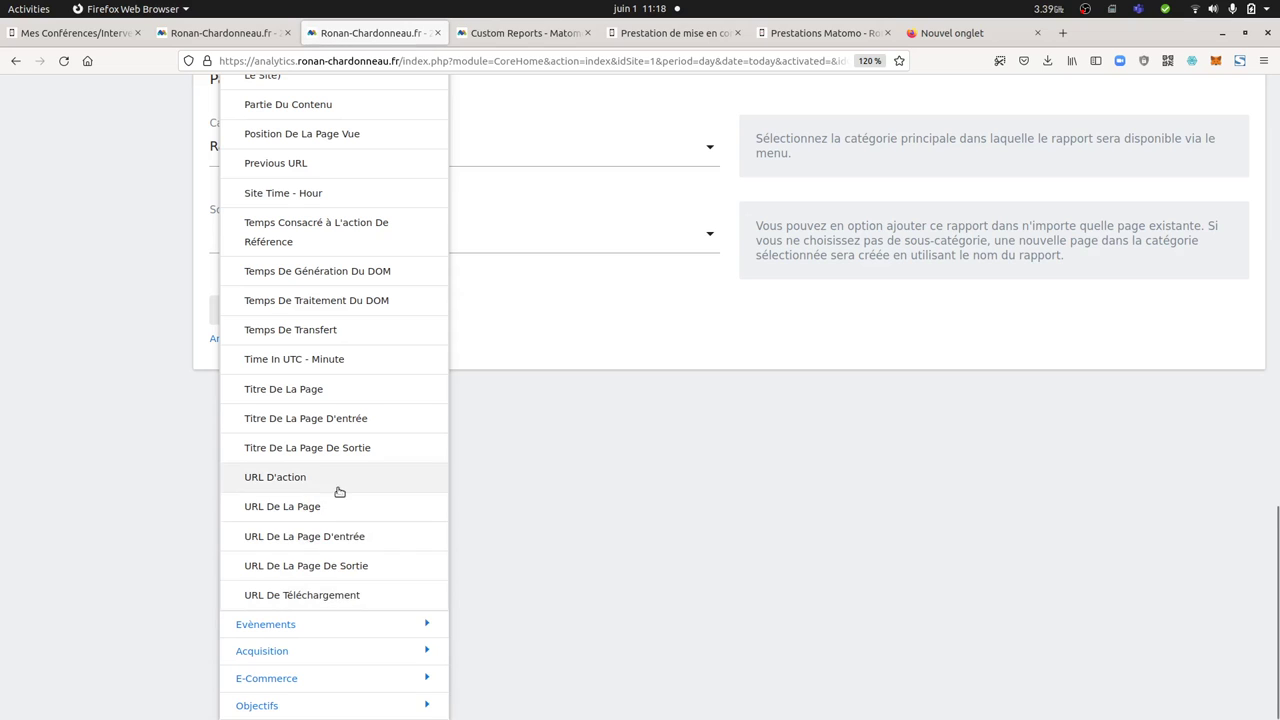
left_click(546, 463)
scroll(546, 463, "up", 7)
scroll(511, 480, "up", 5)
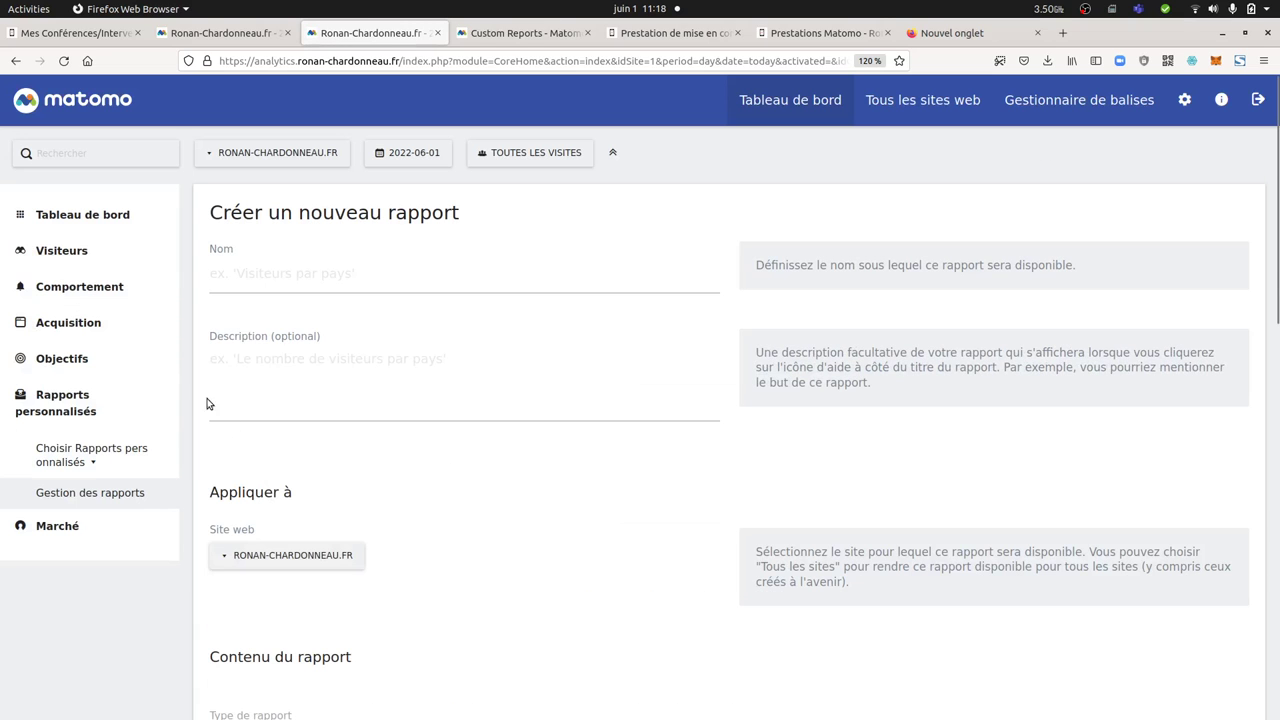
Reopen the Comportement Transitions report and export the /prestations-matomo/ transitions in JSON format.
left_click(93, 289)
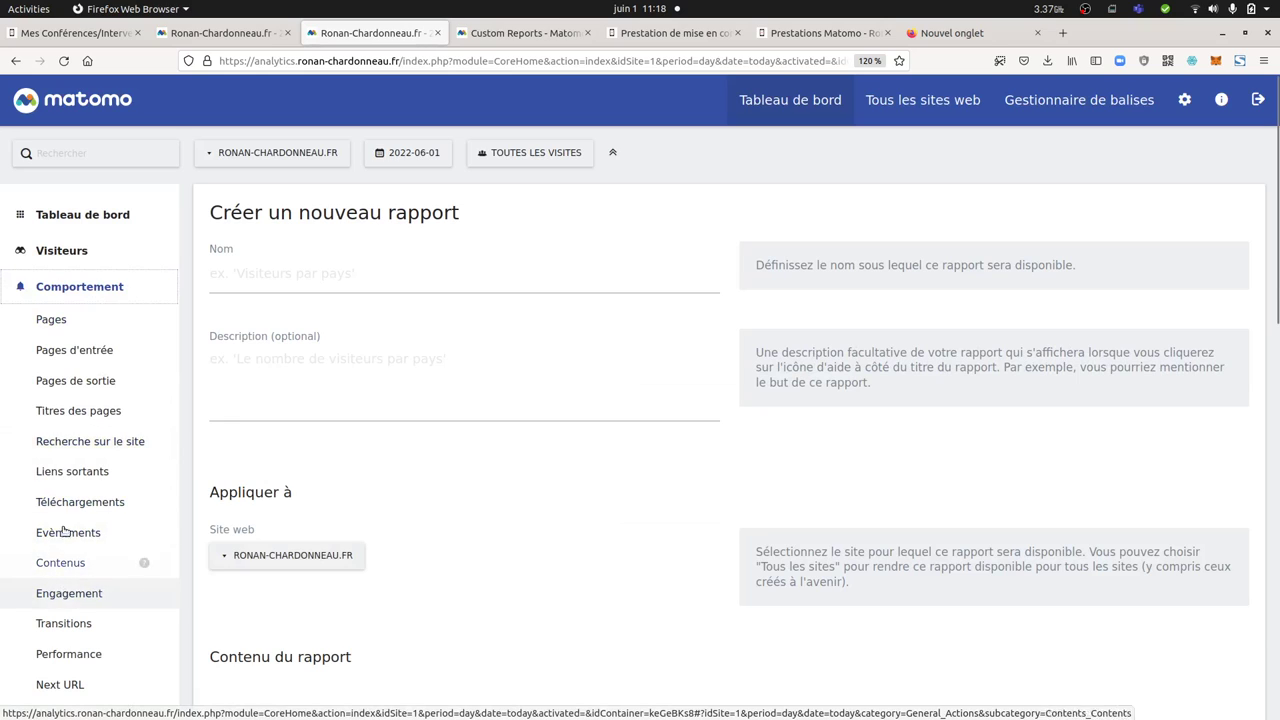
left_click(71, 632)
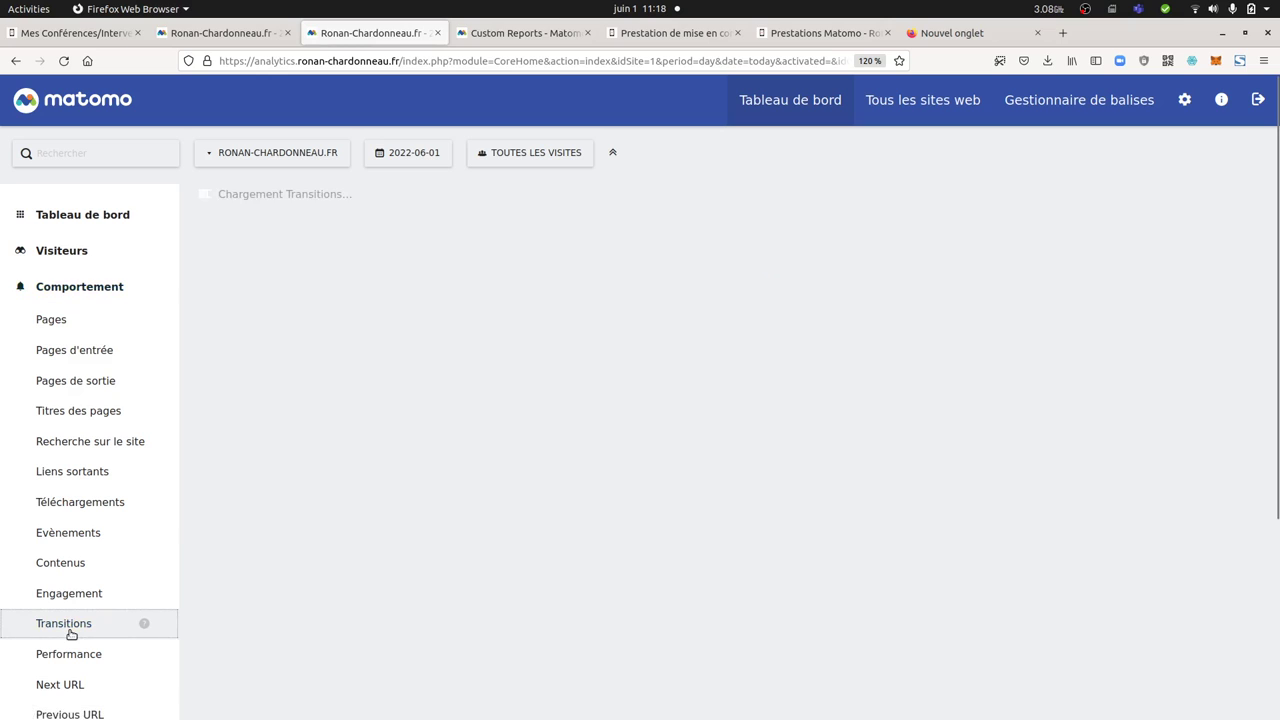
scroll(326, 406, "down", 3)
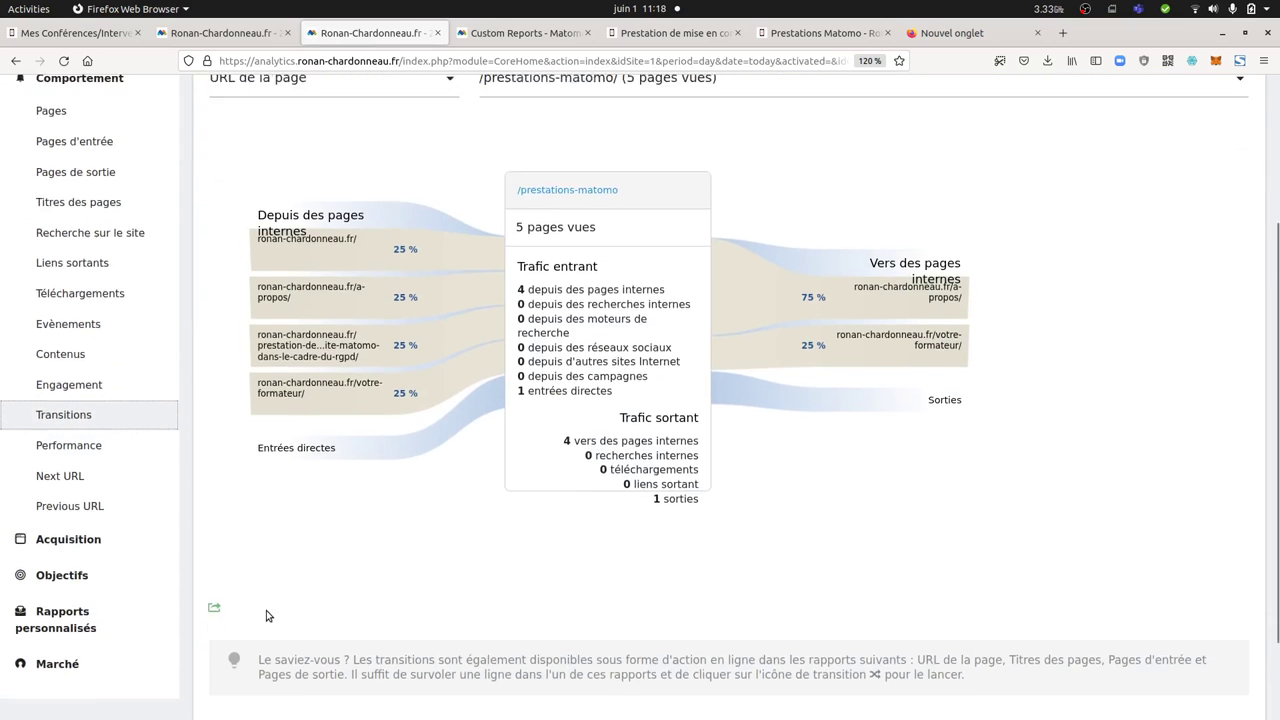
scroll(267, 616, "down", 1)
left_click(209, 538)
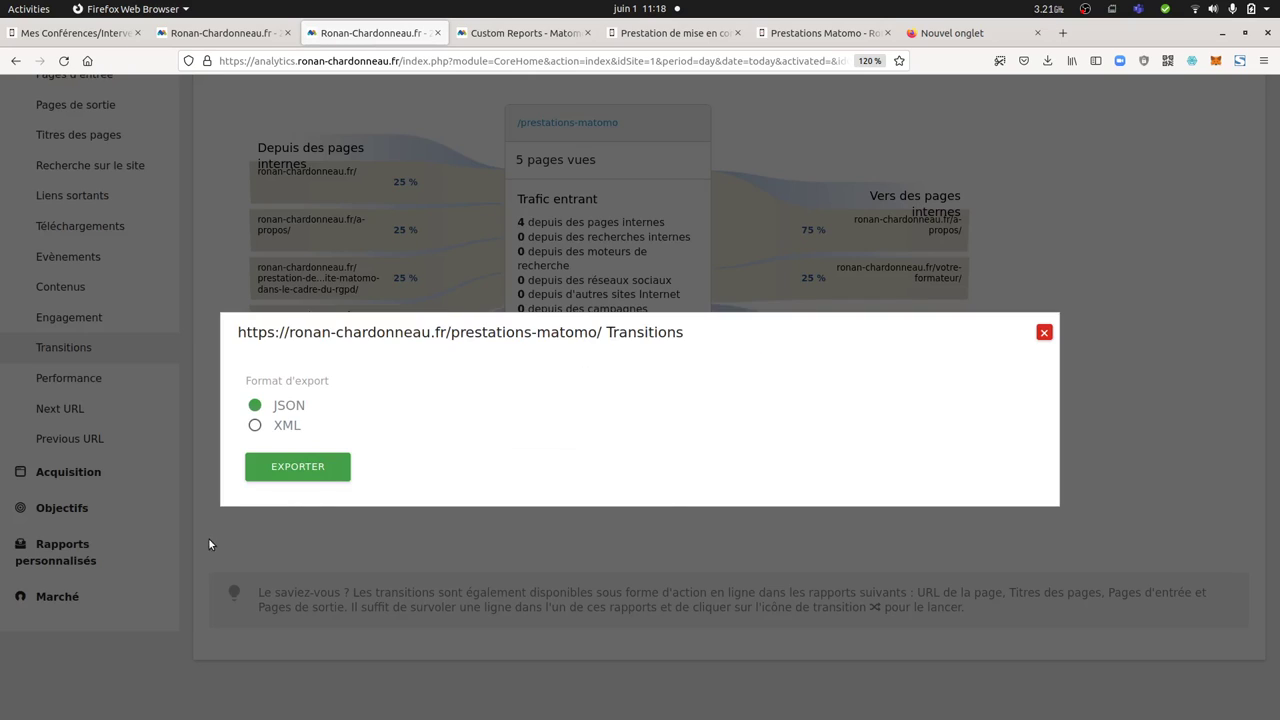
left_click(287, 466)
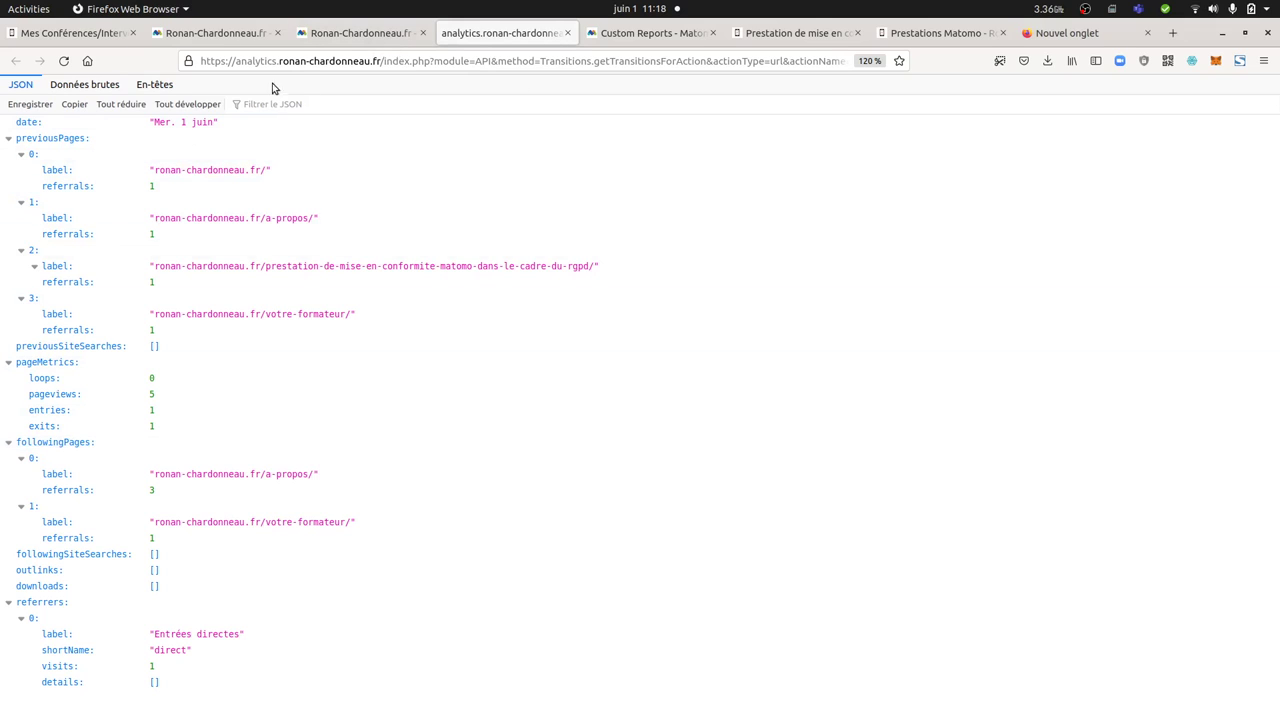
Return to the Transitions report, dismiss its export dialog and review the incoming and outgoing traffic of /prestations-matomo/.
left_click(380, 45)
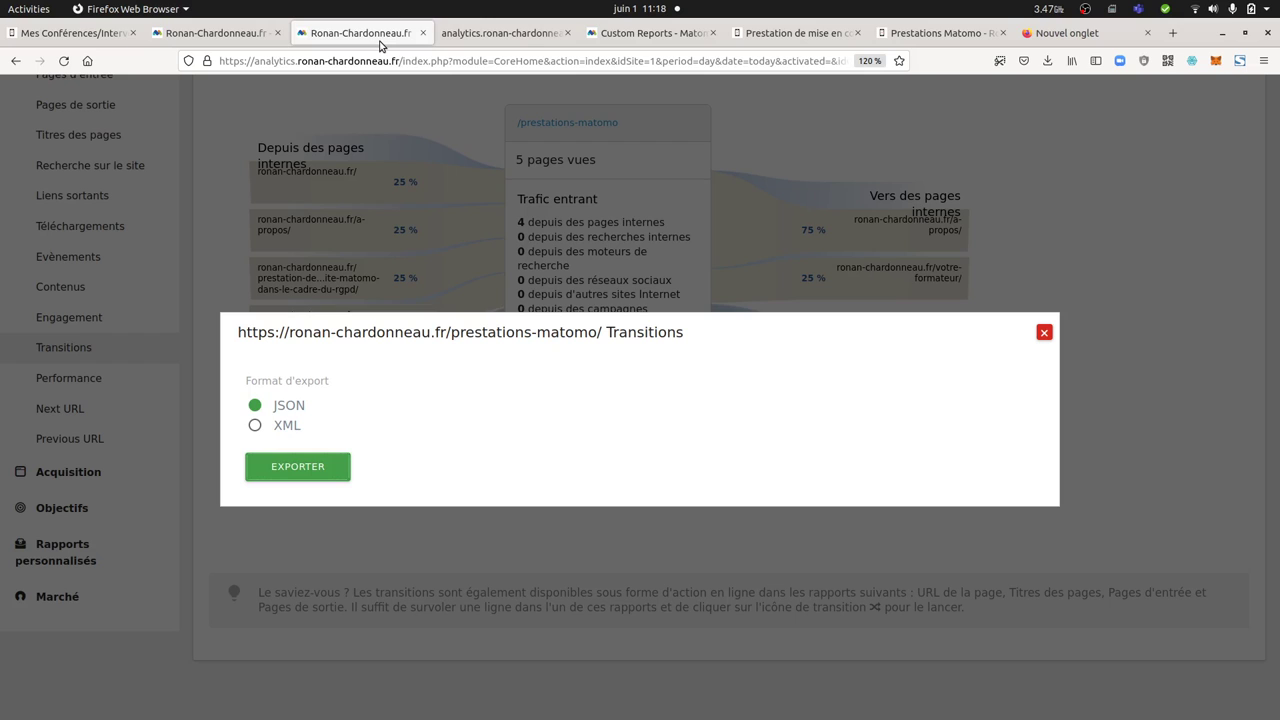
left_click(1044, 332)
scroll(701, 528, "up", 3)
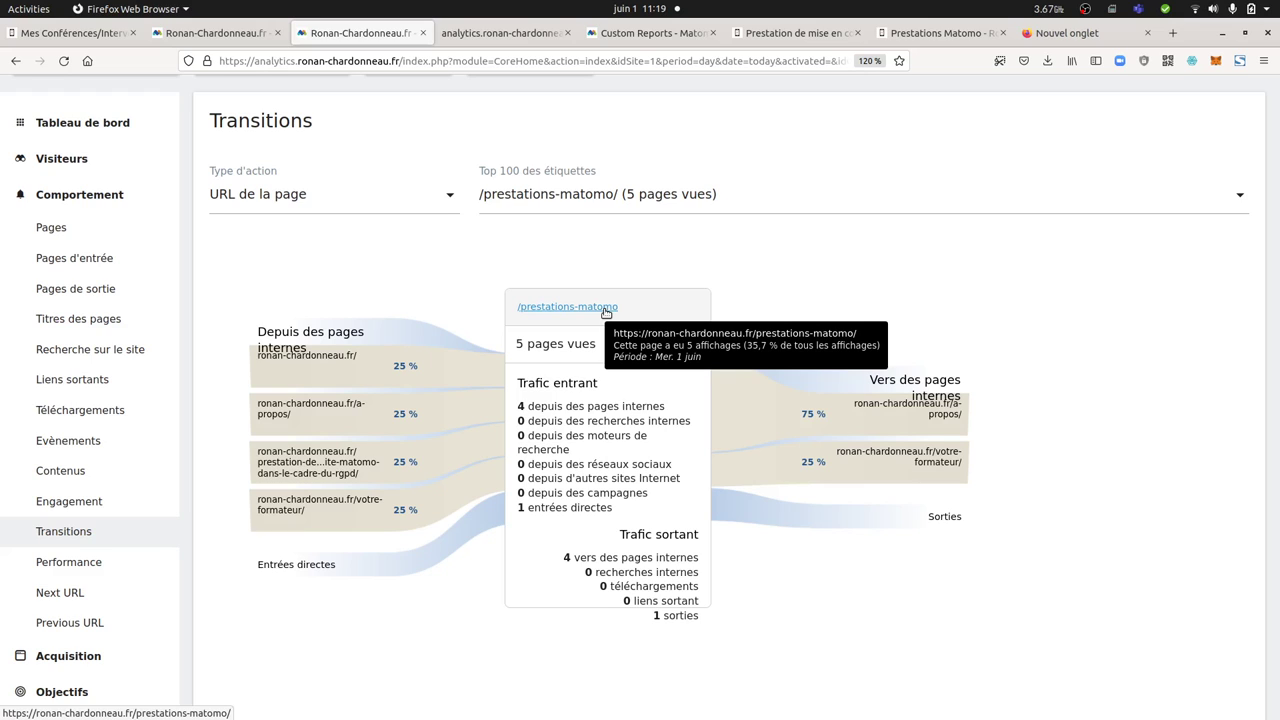
scroll(977, 223, "up", 2)
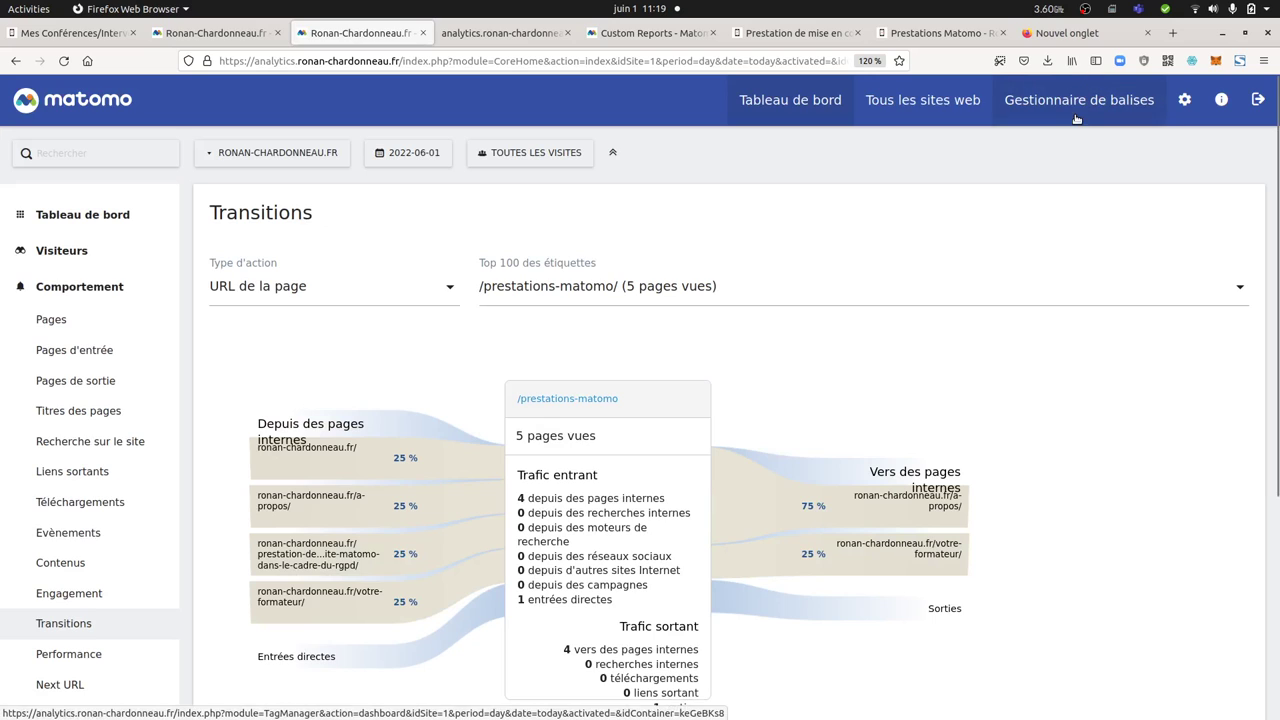
Open the Click internal links tag from the test container's tags in the tag manager and review its event configuration.
left_click(1076, 119)
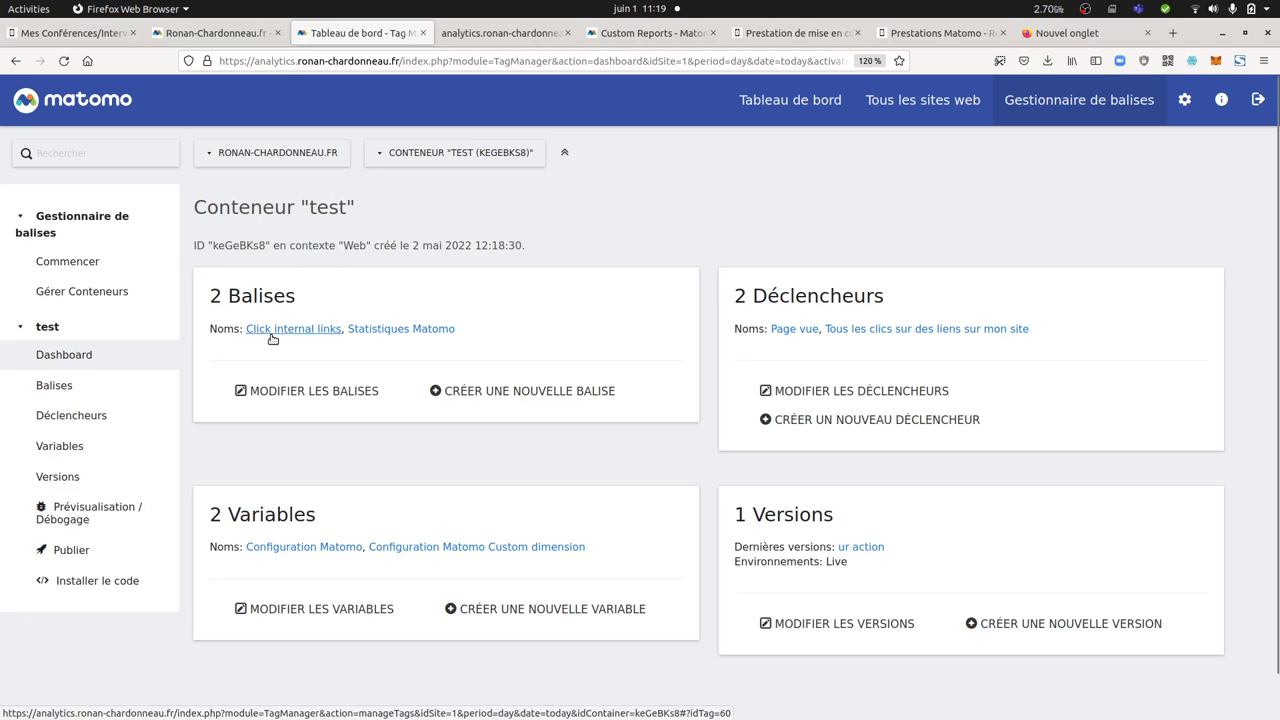
left_click(97, 388)
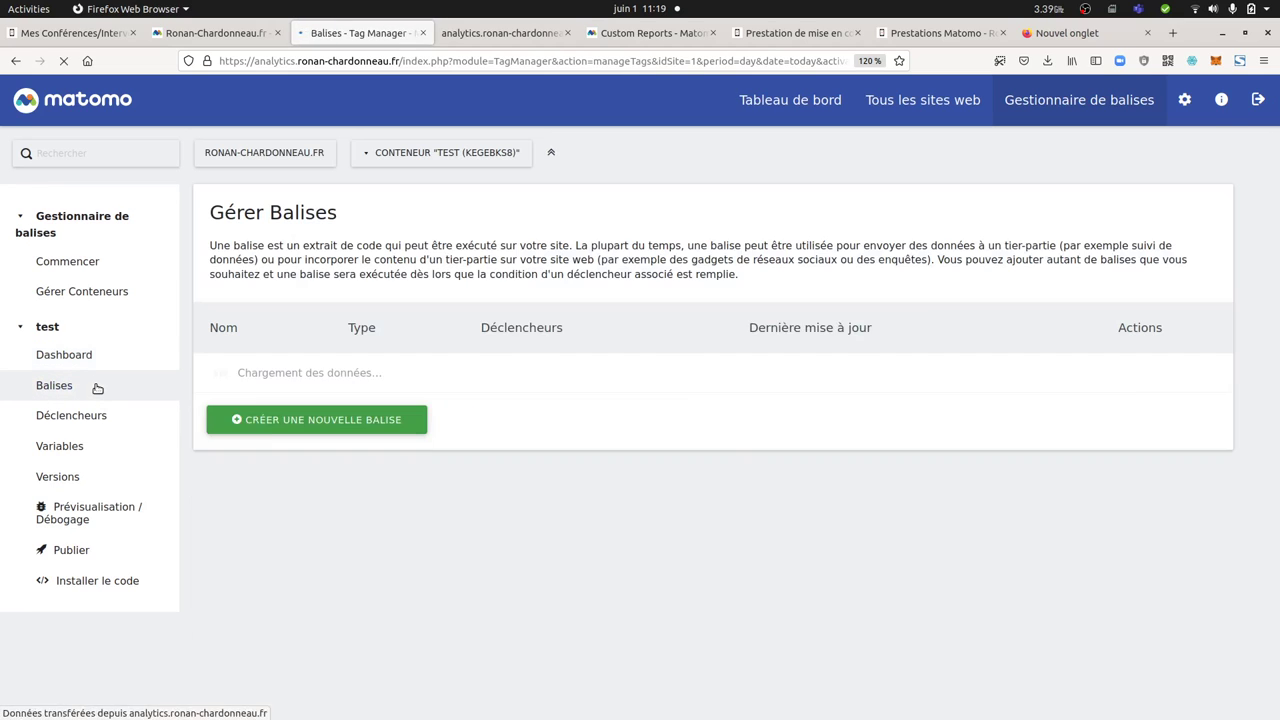
left_click_drag(309, 377, 217, 376)
left_click(1130, 378)
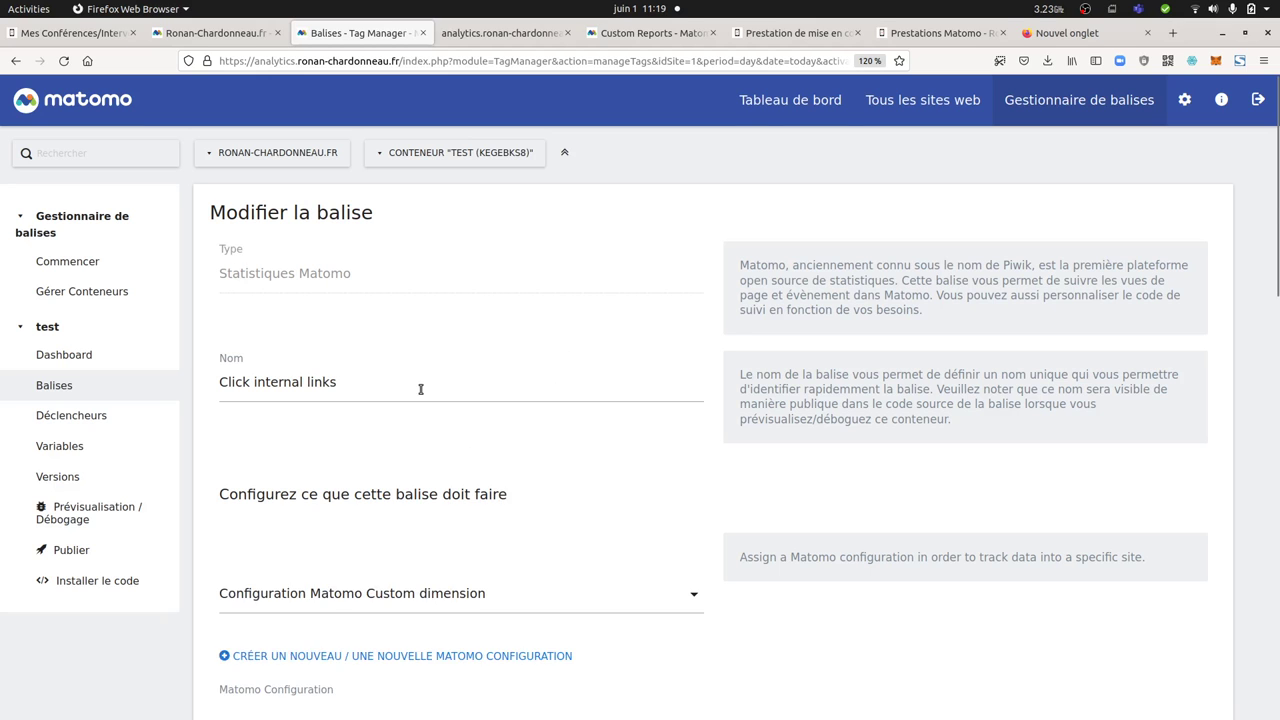
scroll(420, 389, "down", 4)
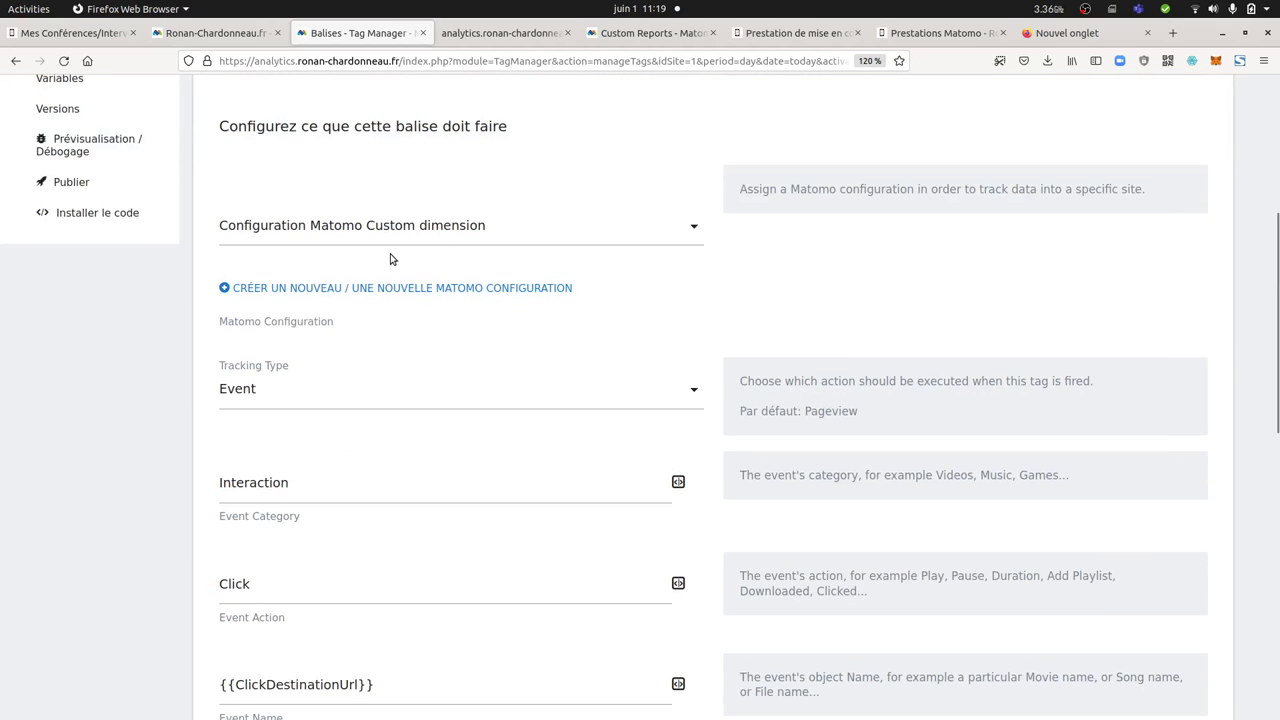
scroll(339, 407, "up", 1)
scroll(351, 326, "up", 2)
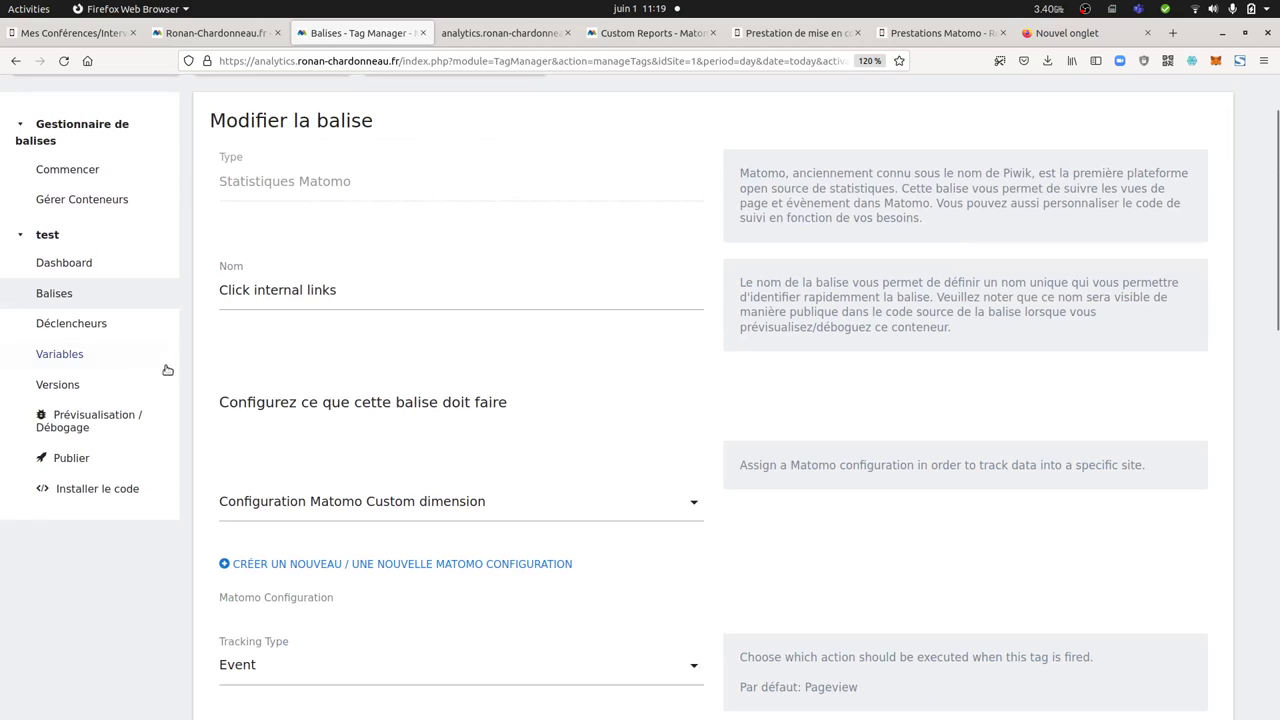
Open the Configuration Matomo Custom dimension variable and review the index and value pairs of its custom dimensions.
left_click(124, 363)
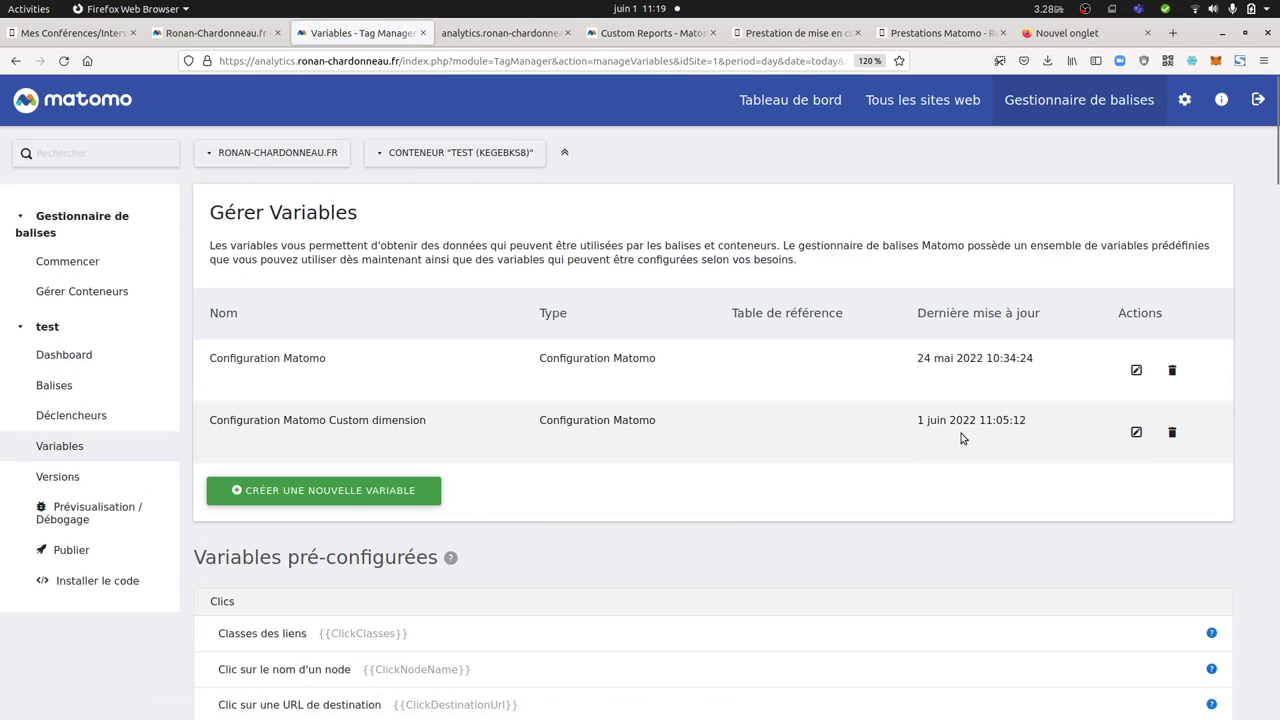
left_click(1137, 432)
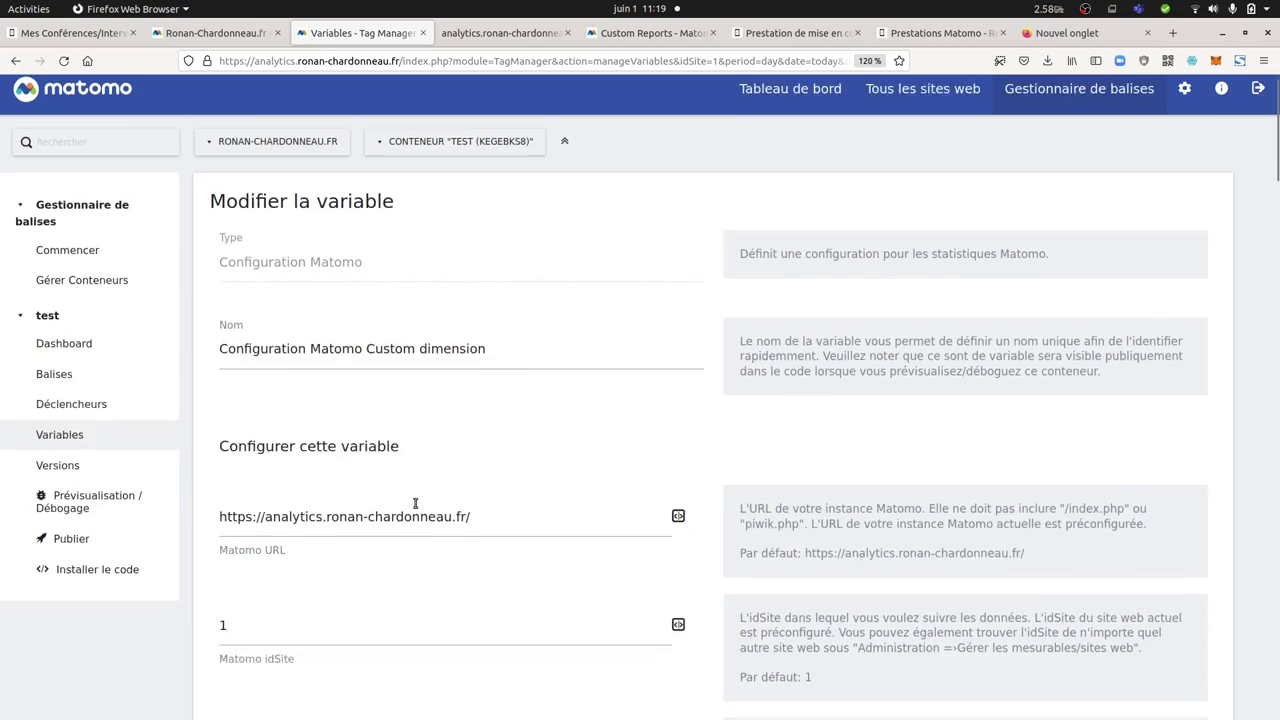
scroll(417, 505, "down", 10)
scroll(417, 507, "down", 10)
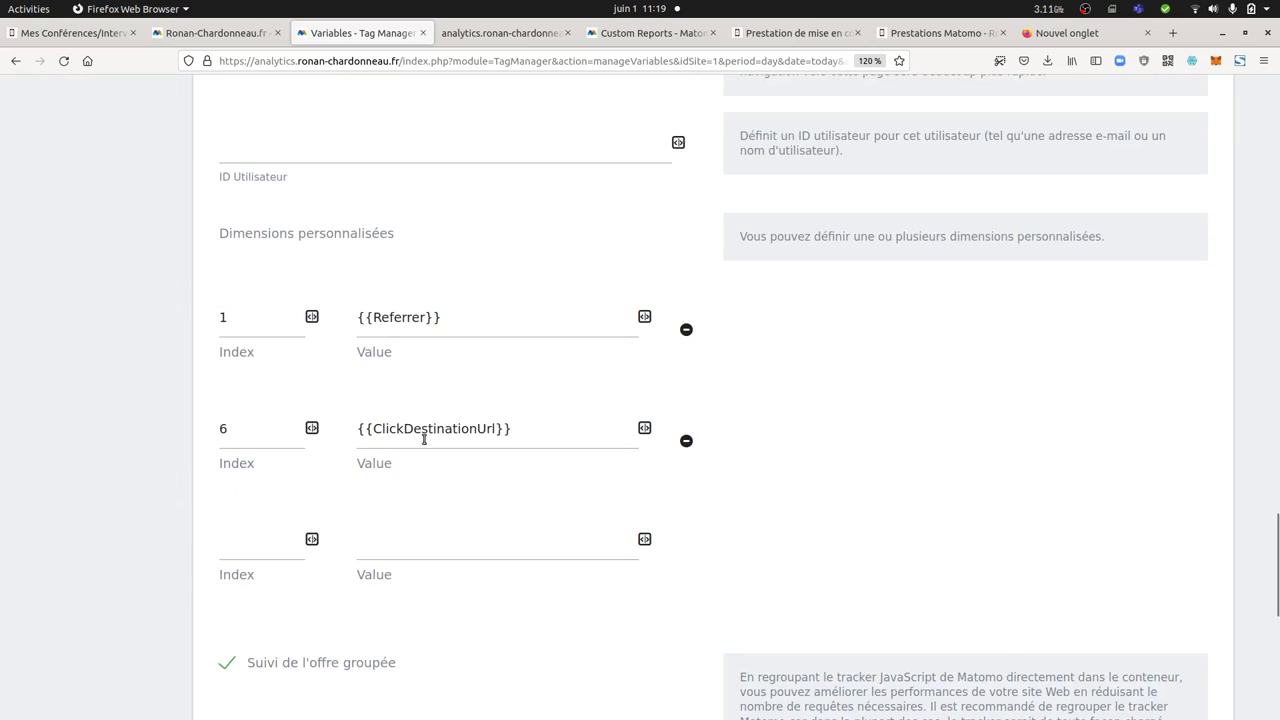
scroll(580, 463, "up", 20)
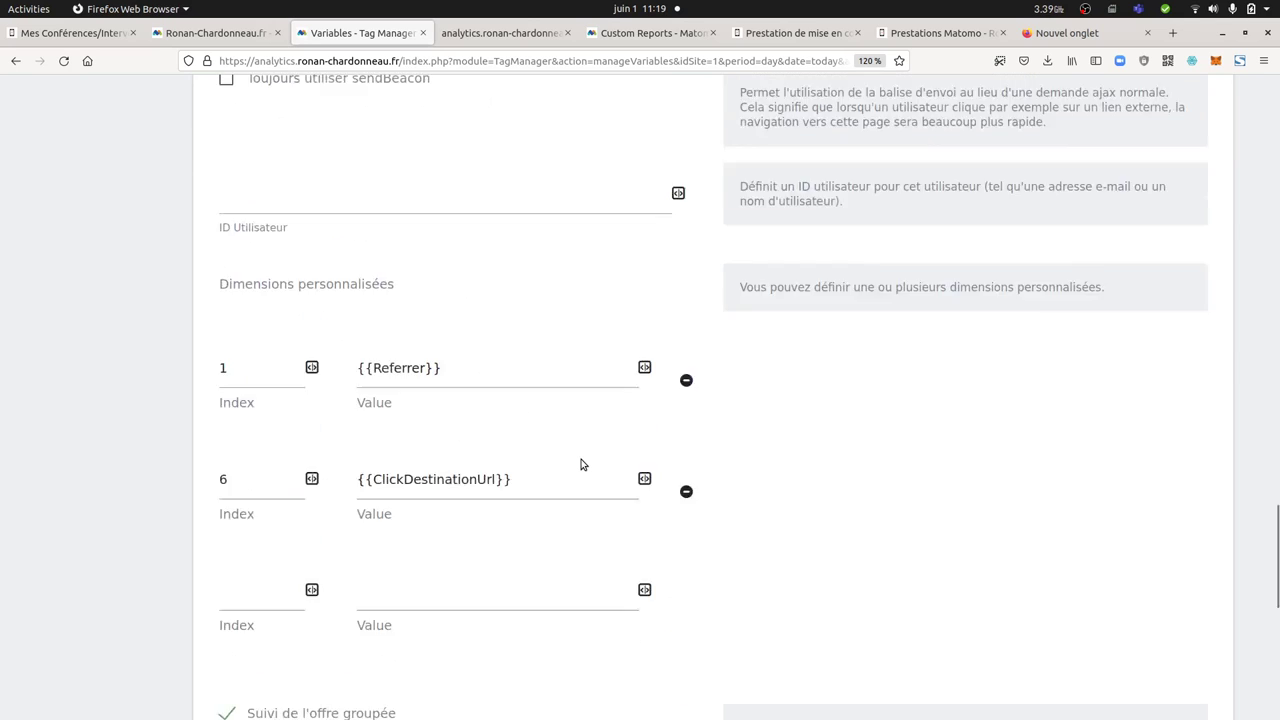
scroll(580, 463, "up", 3)
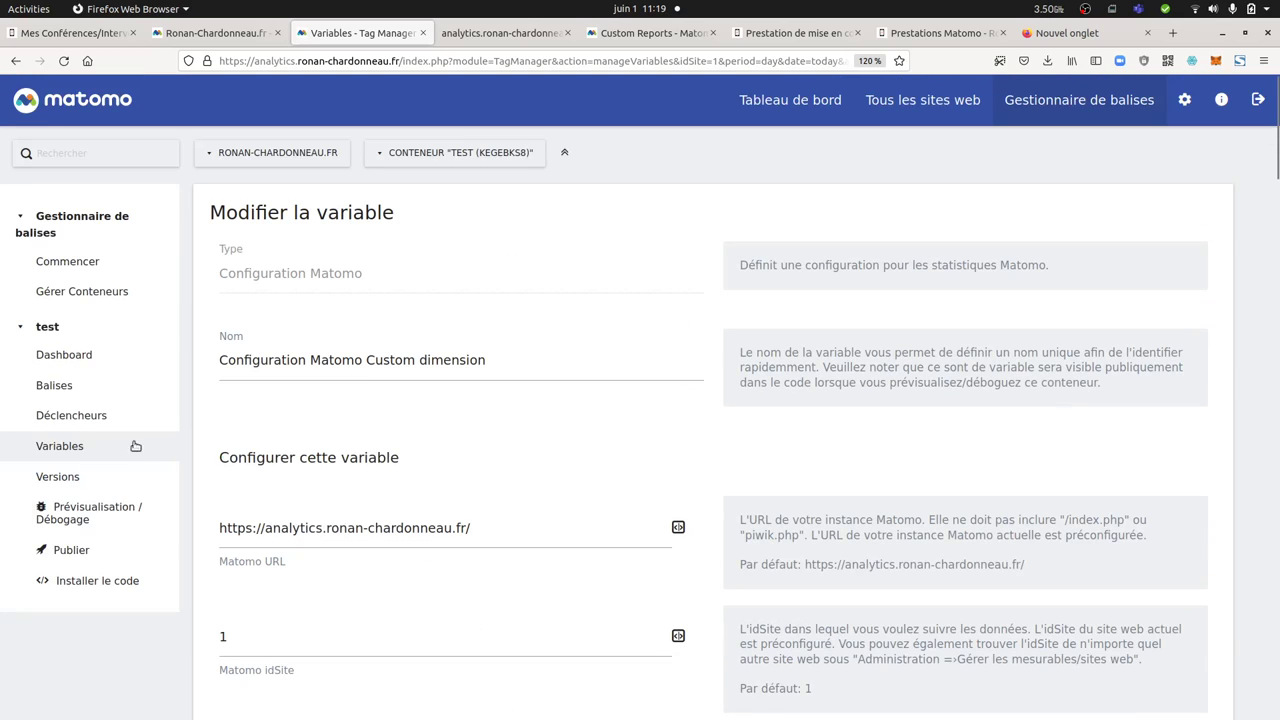
Open the Tous les clics sur des liens sur mon site trigger and review its firing condition.
left_click(84, 415)
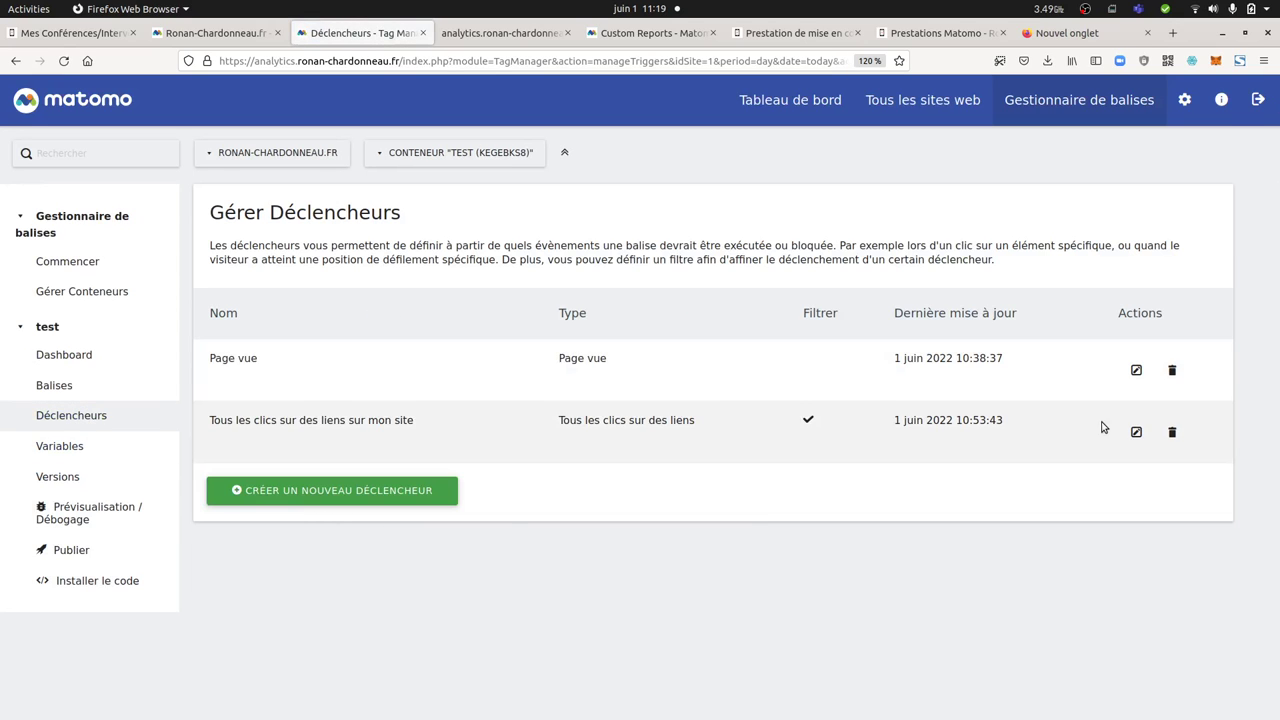
left_click(1136, 432)
scroll(387, 414, "down", 3)
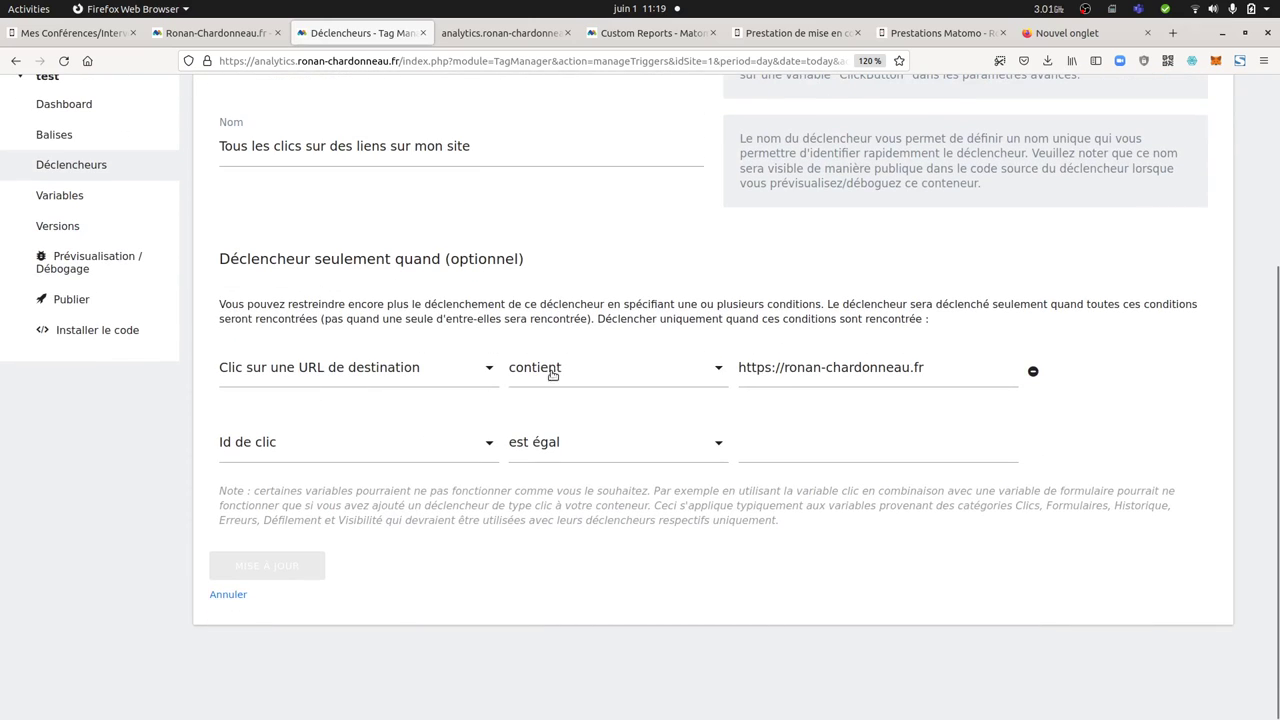
Search the variables for "réf" and choose URL du référent for the trigger's second condition.
left_click(360, 443)
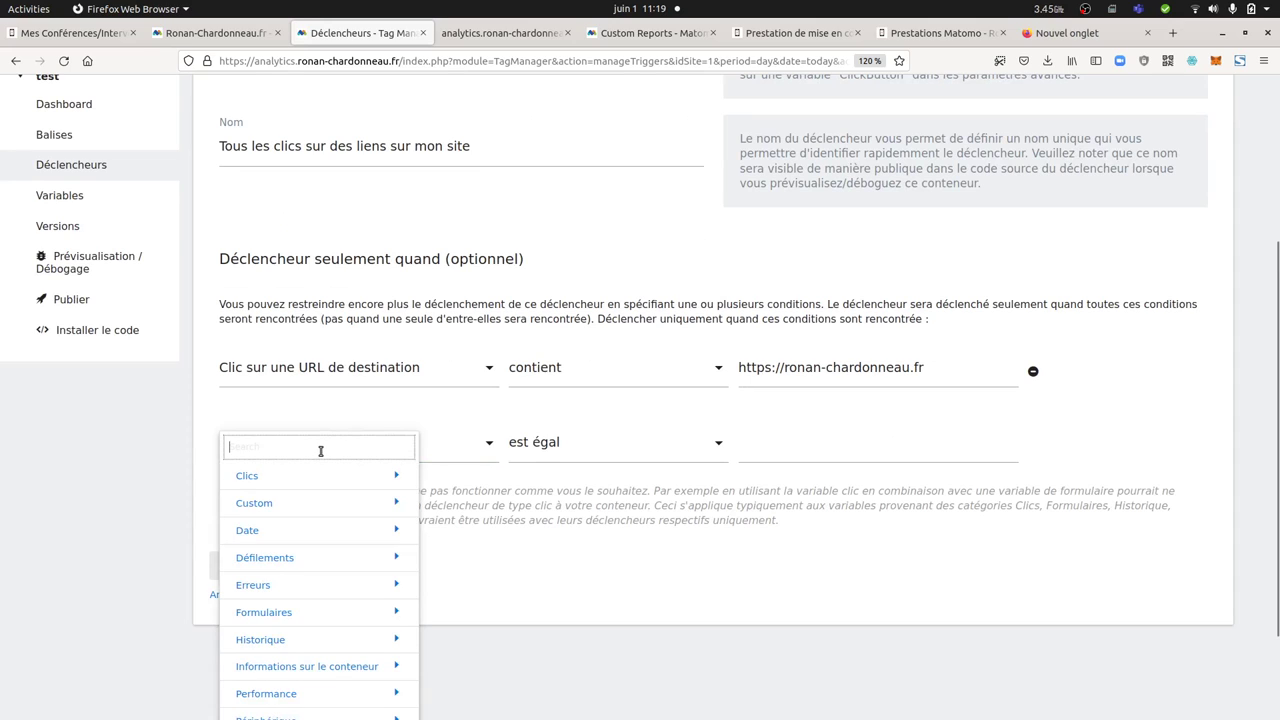
type("ref")
key("BackSpace")
key("BackSpace")
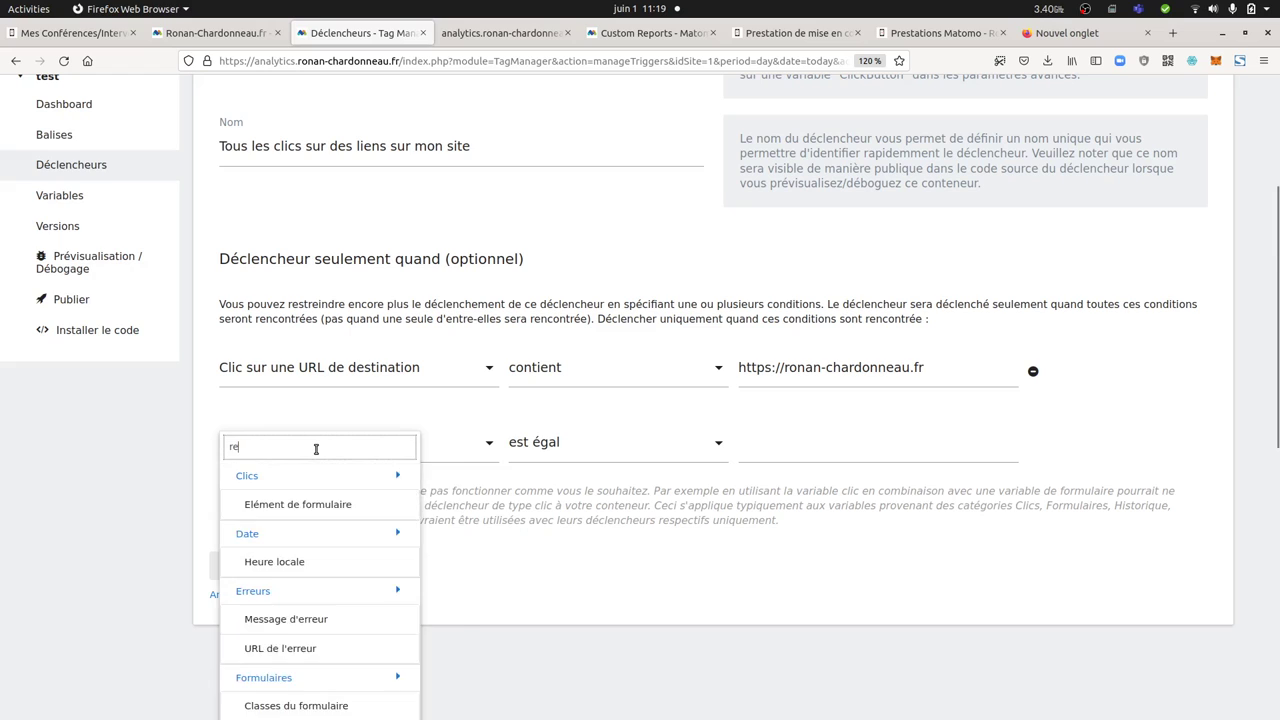
type("éf")
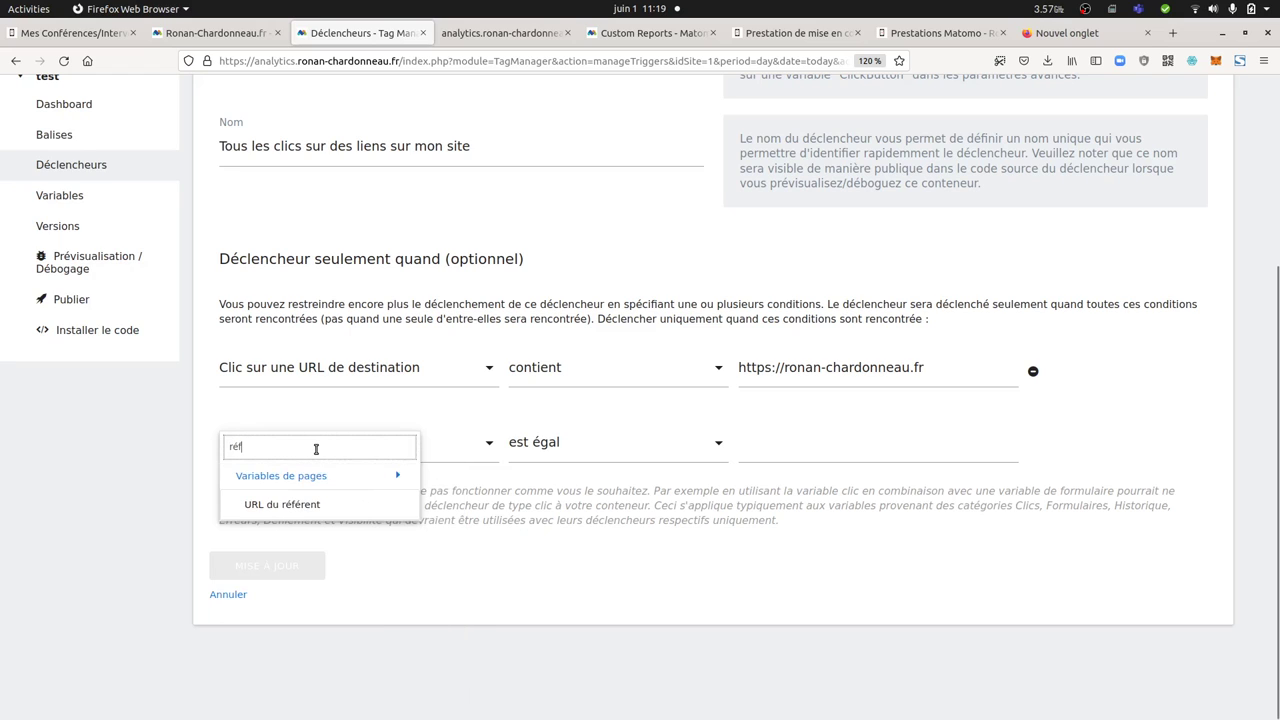
left_click(321, 507)
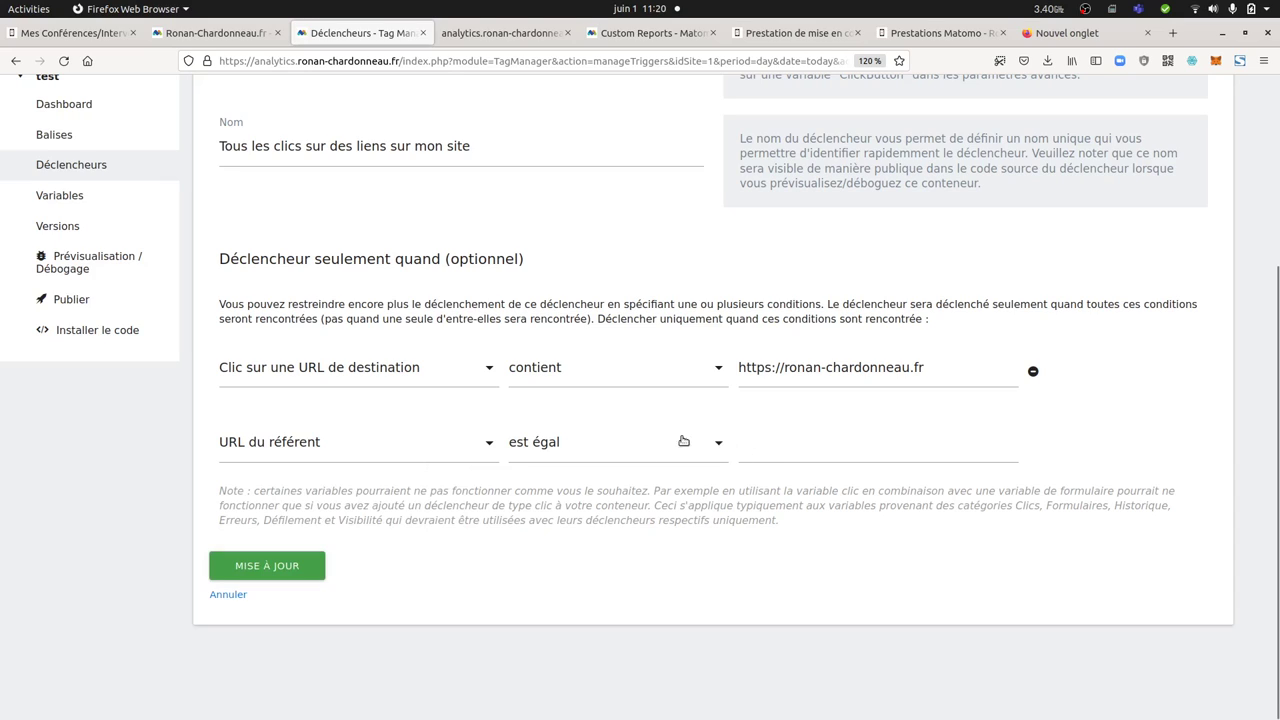
scroll(683, 480, "up", 3)
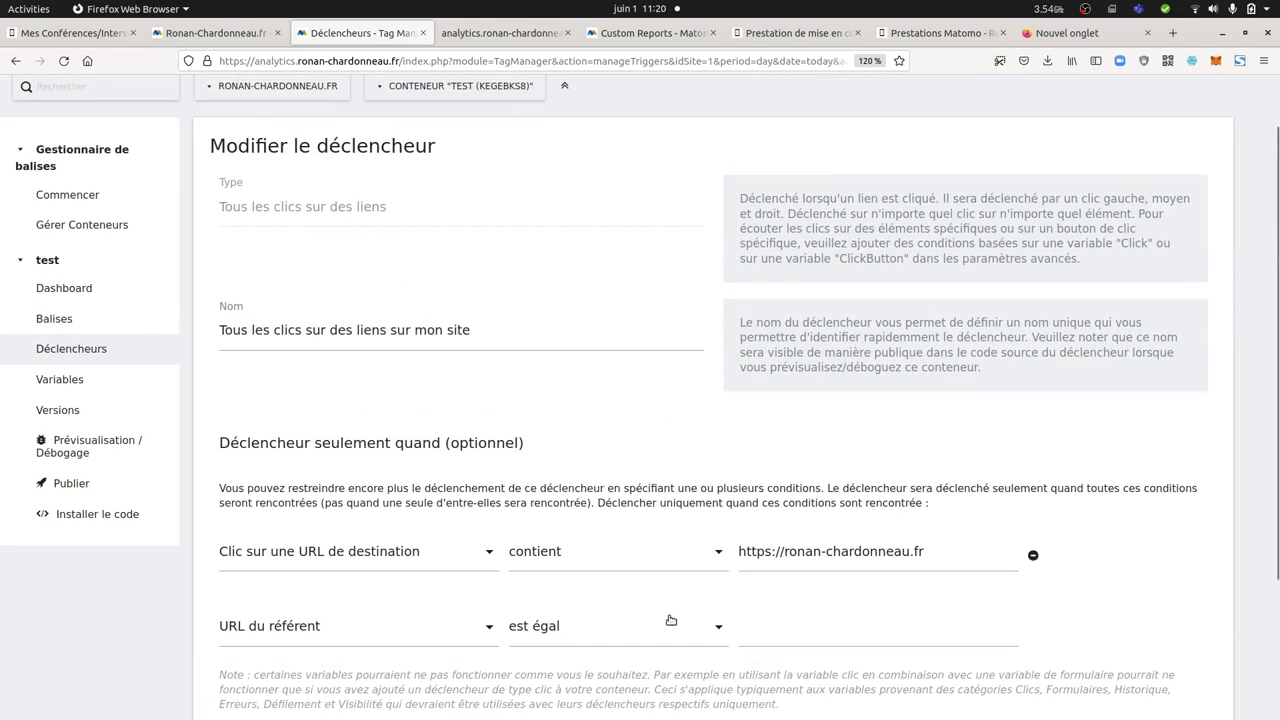
scroll(670, 620, "down", 3)
scroll(677, 617, "up", 4)
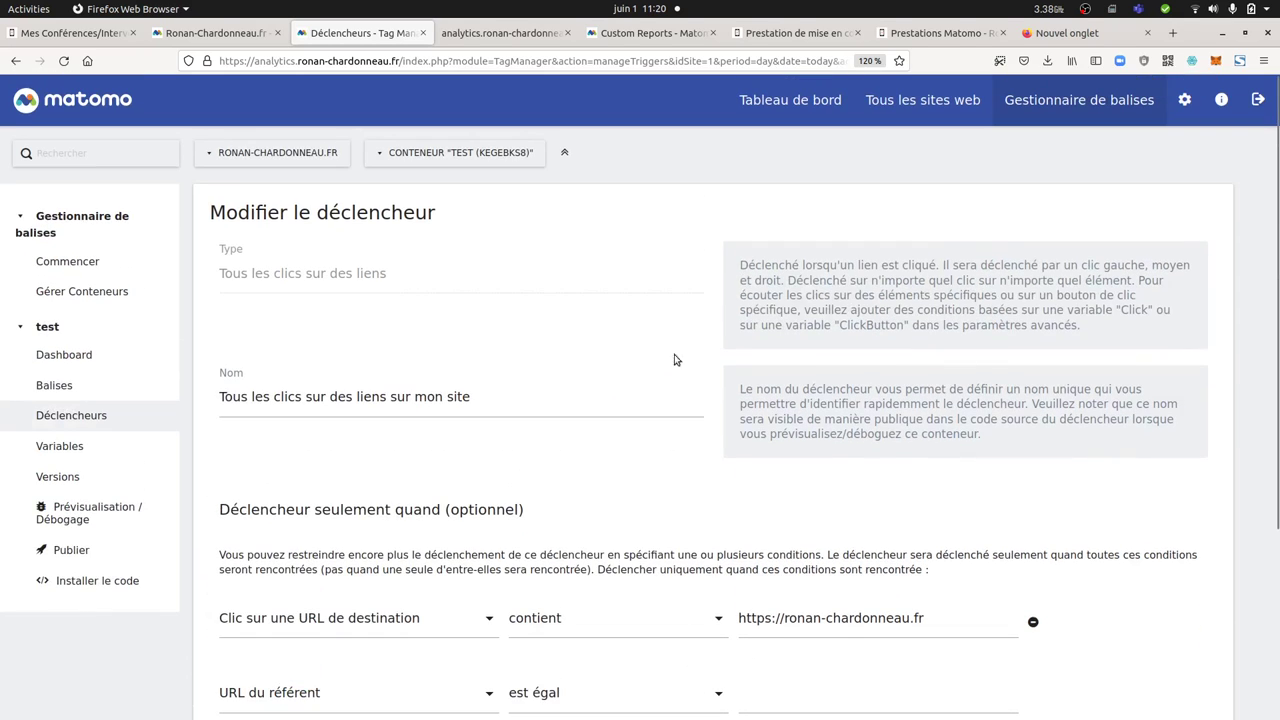
left_click(224, 36)
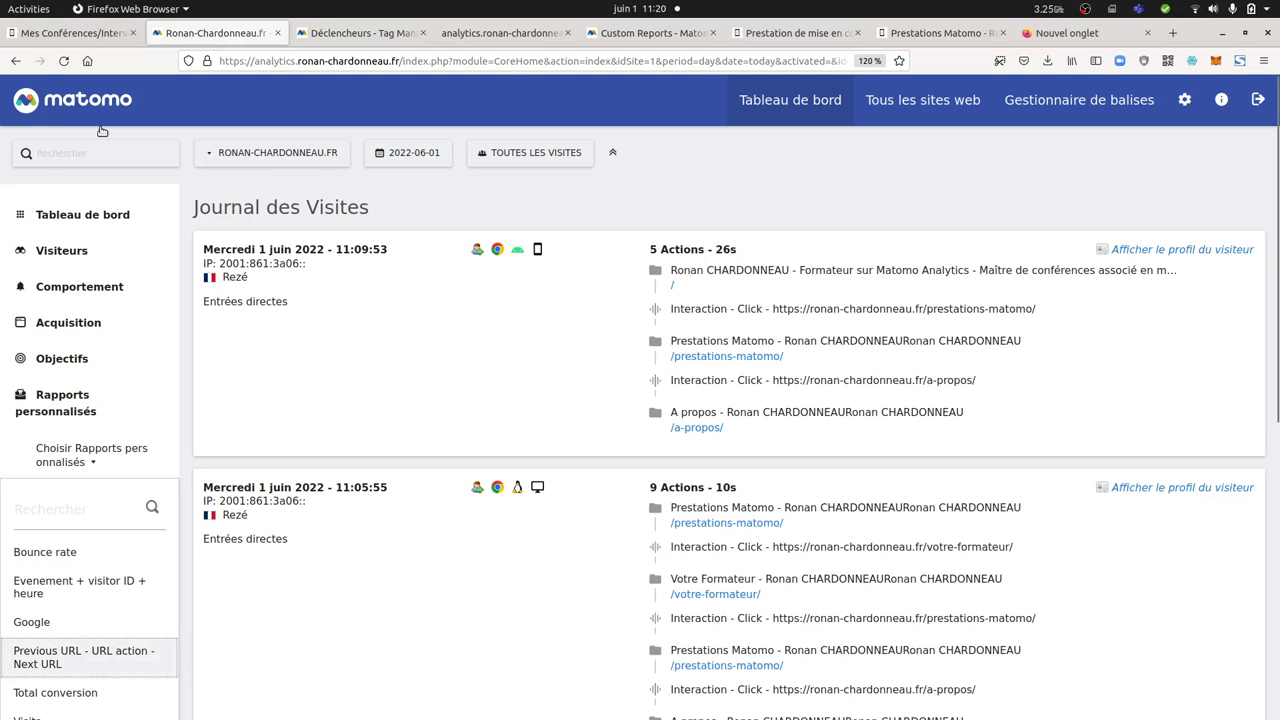
left_click(688, 38)
left_click(380, 38)
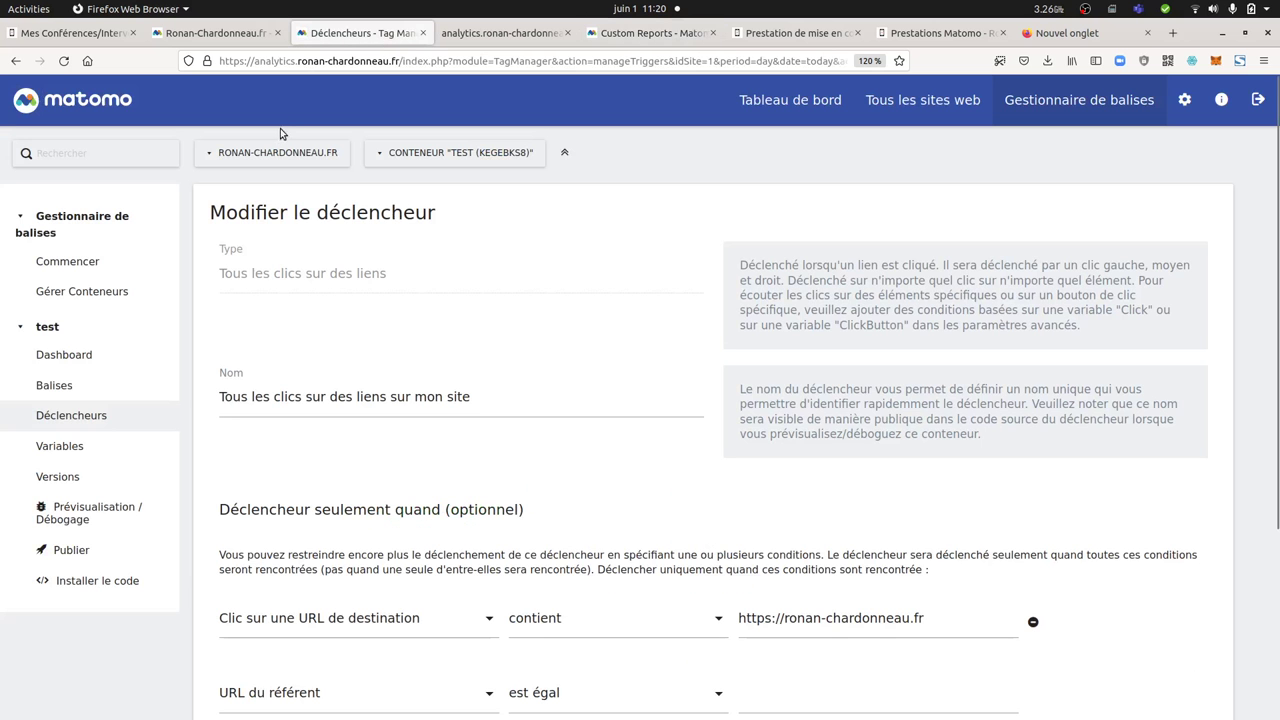
left_click(485, 32)
left_click(362, 32)
Open the Previous URL - URL action - Next URL custom report for editing from report management and review its dimensions and metrics.
left_click(781, 130)
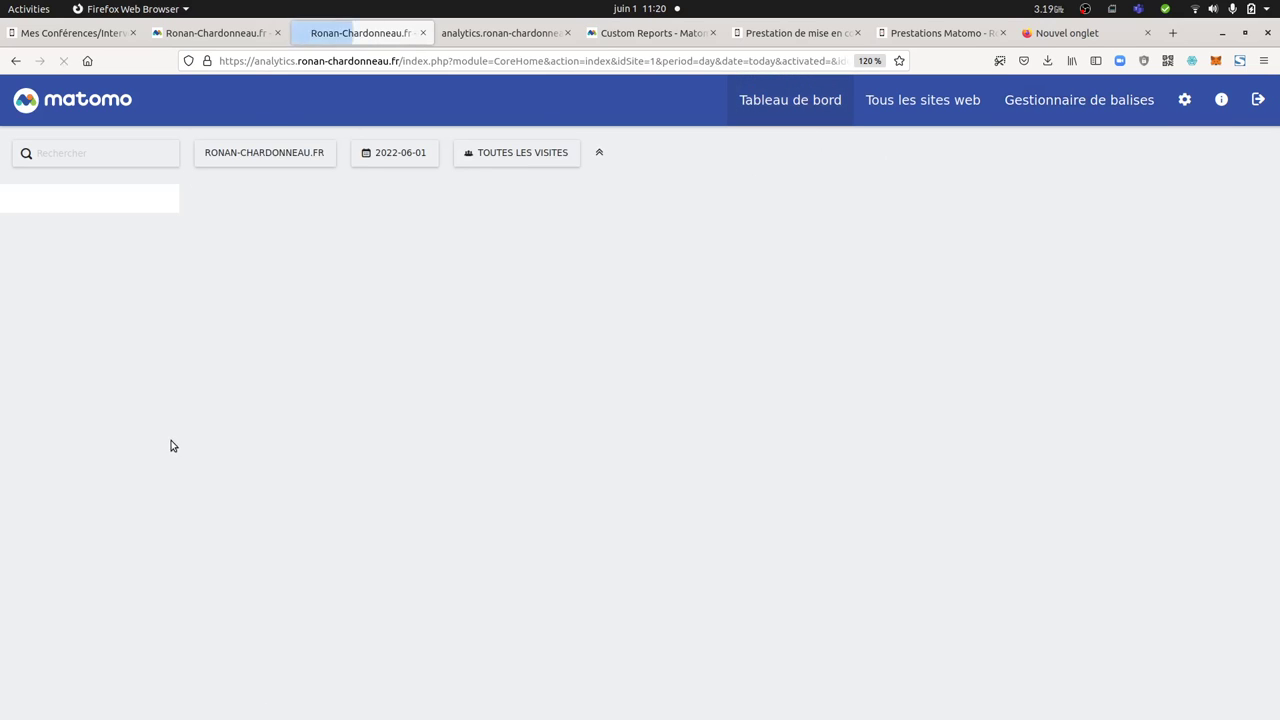
left_click(101, 455)
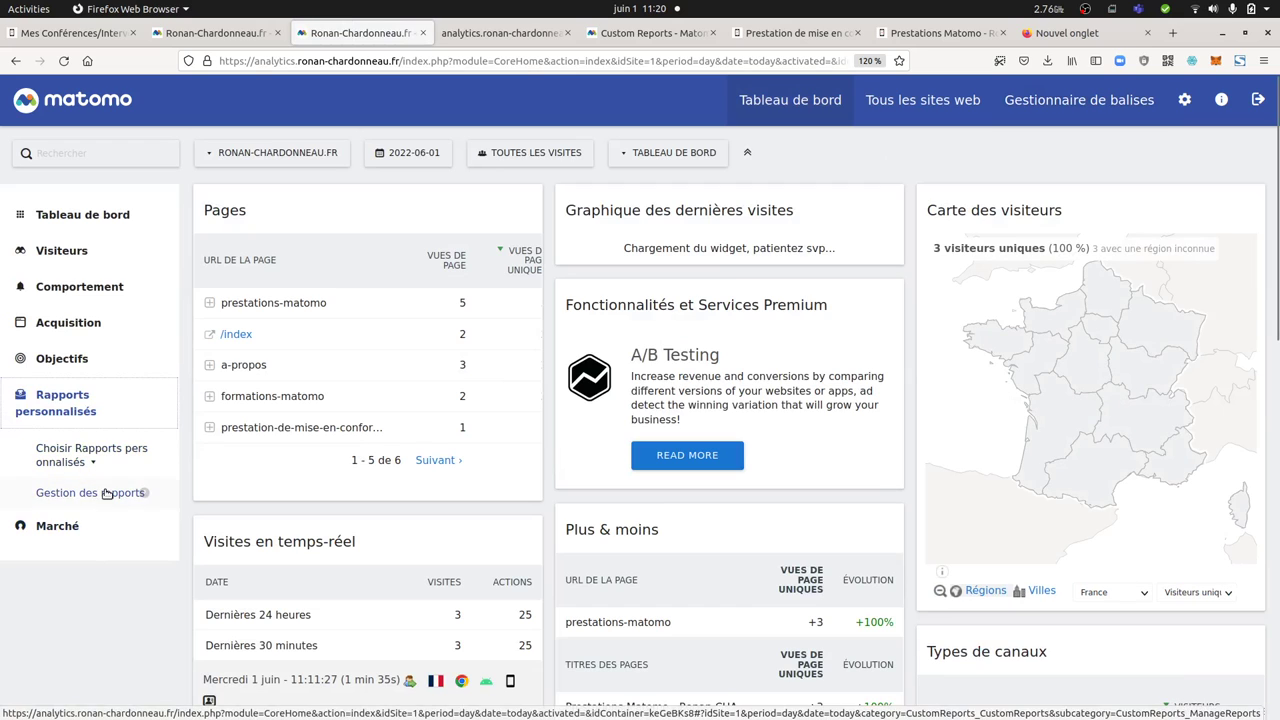
left_click(93, 493)
scroll(943, 531, "down", 5)
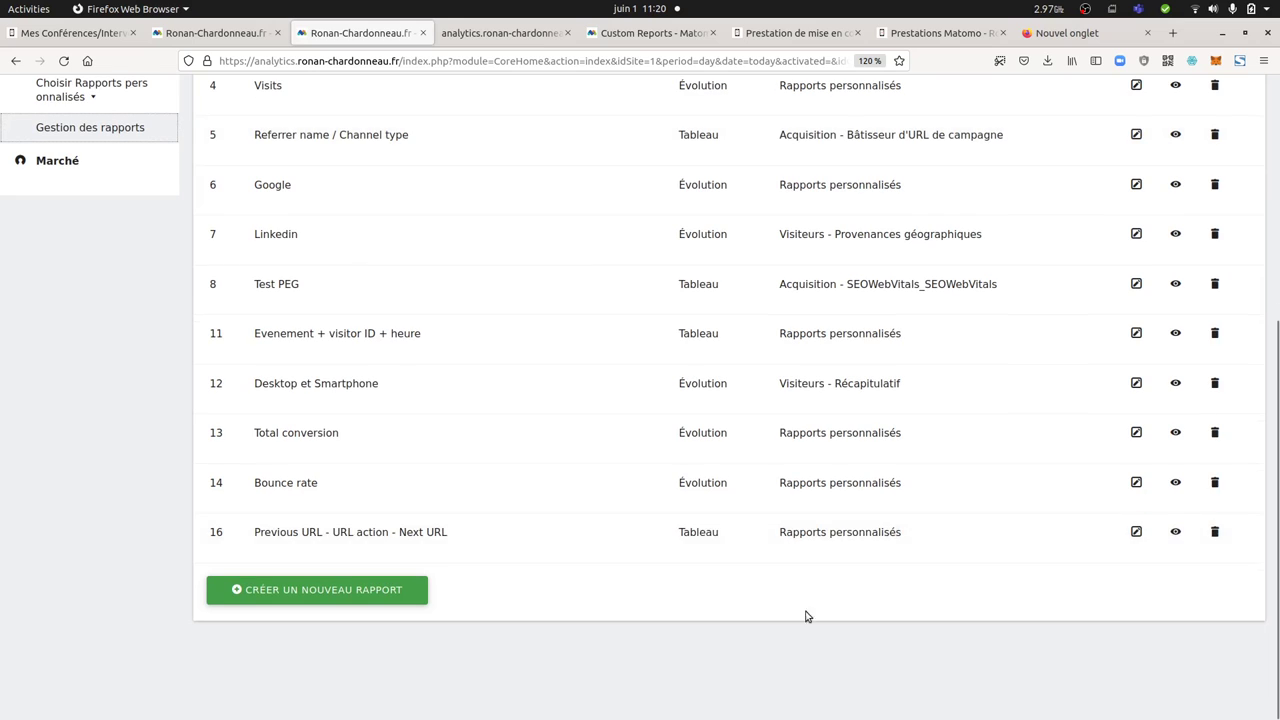
left_click(1136, 532)
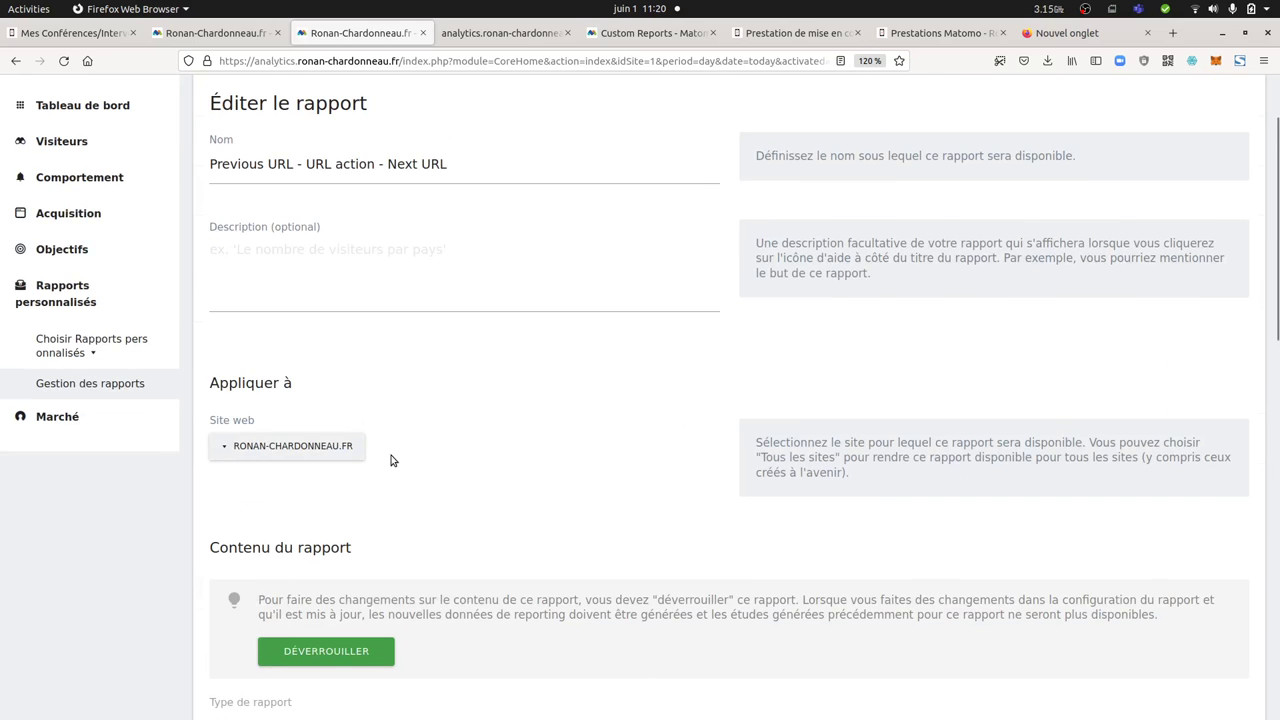
scroll(391, 457, "down", 5)
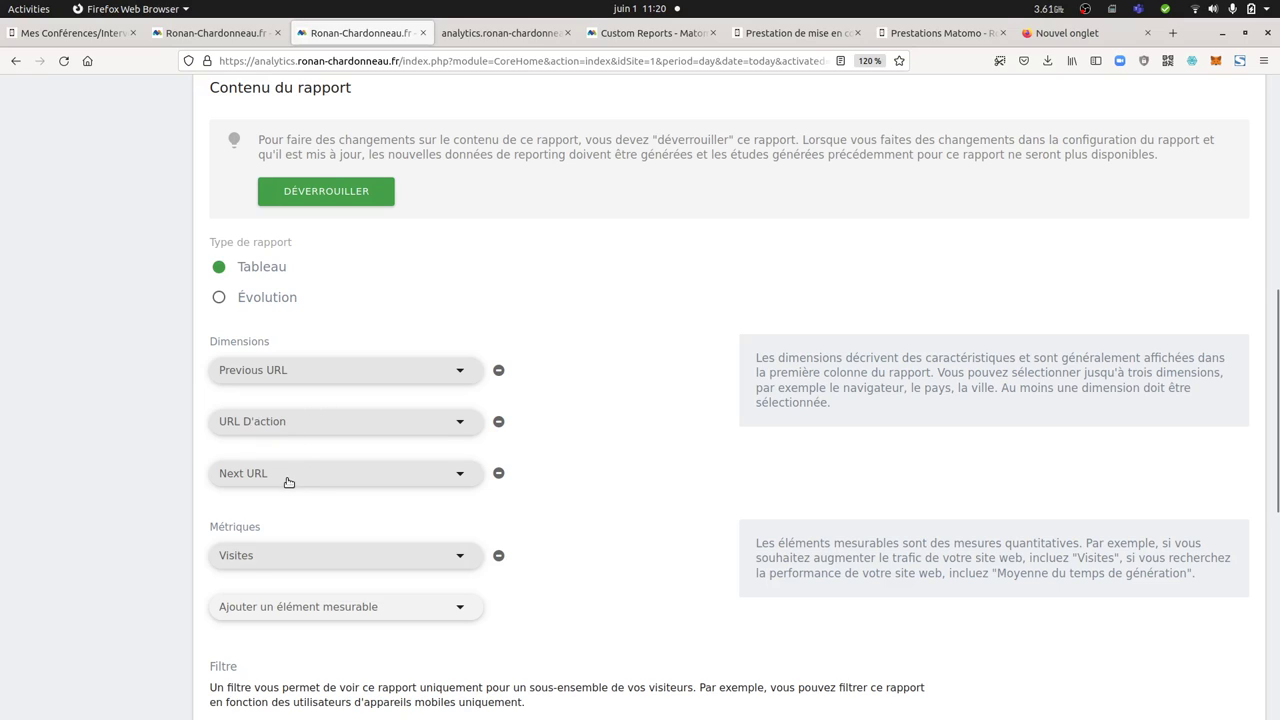
scroll(323, 503, "down", 3)
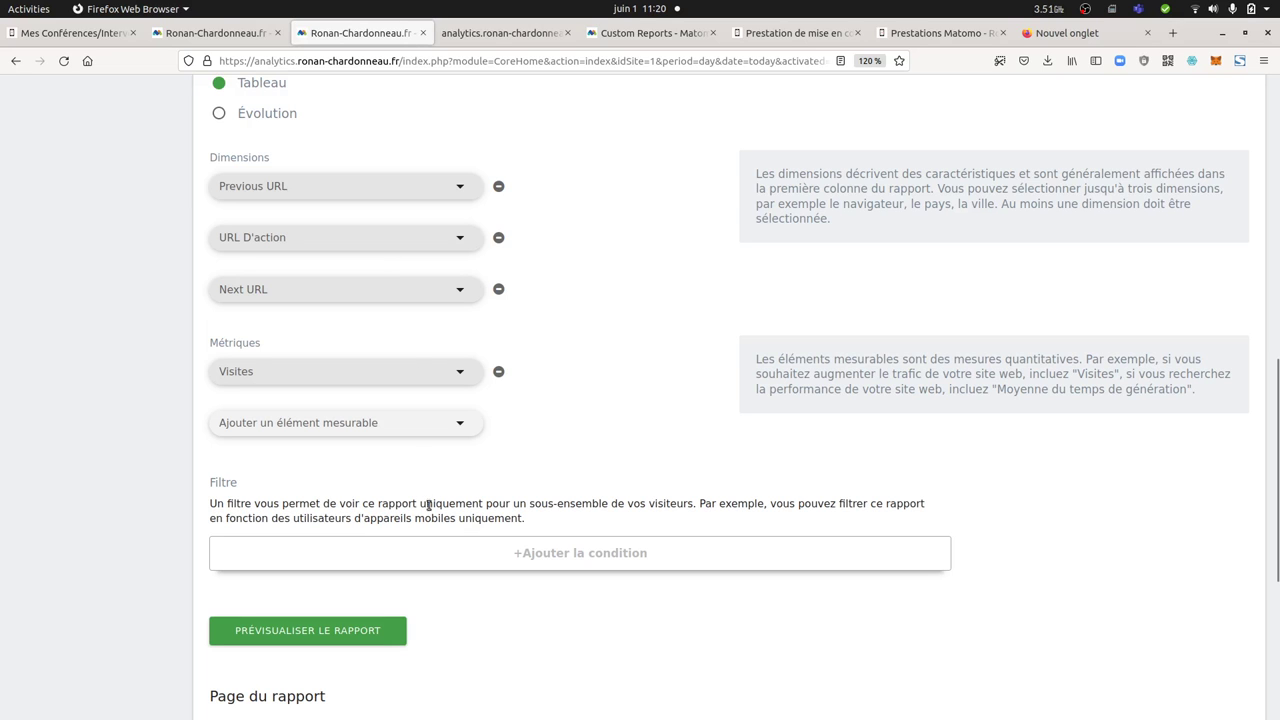
scroll(443, 495, "up", 10)
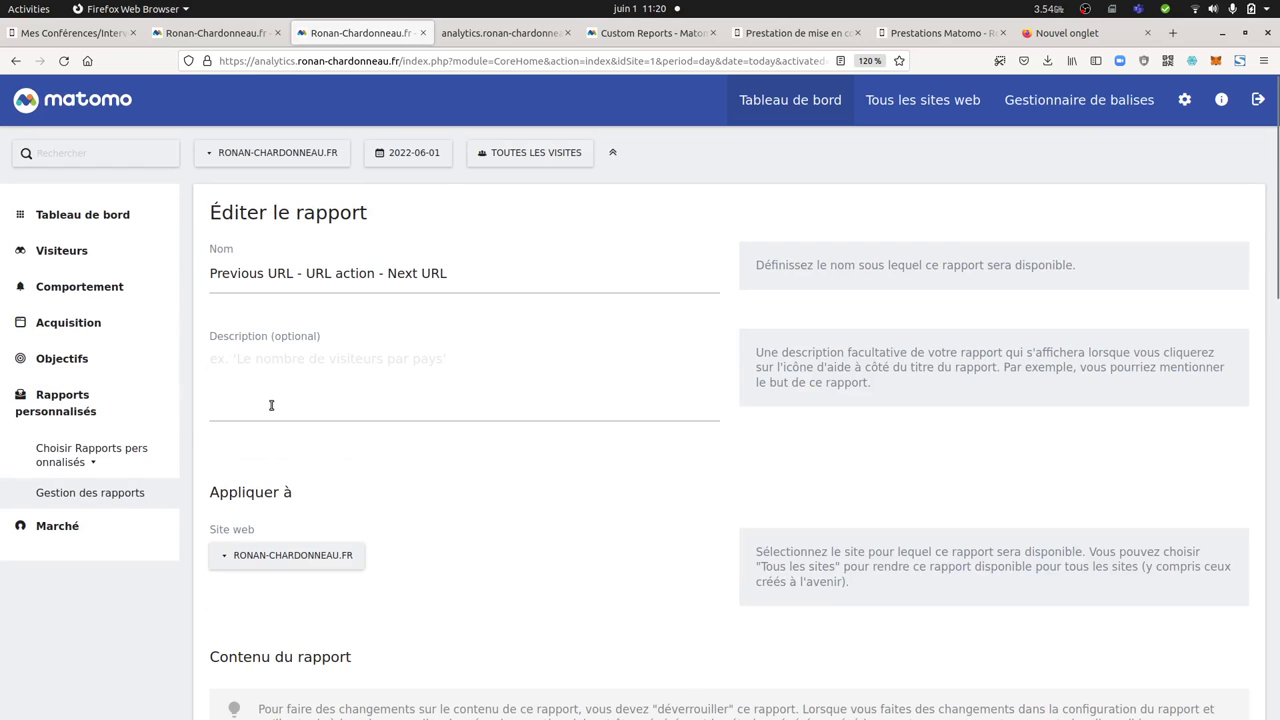
Display the Previous URL - URL action - Next URL custom report and flatten its hierarchy.
left_click(88, 452)
scroll(95, 460, "down", 4)
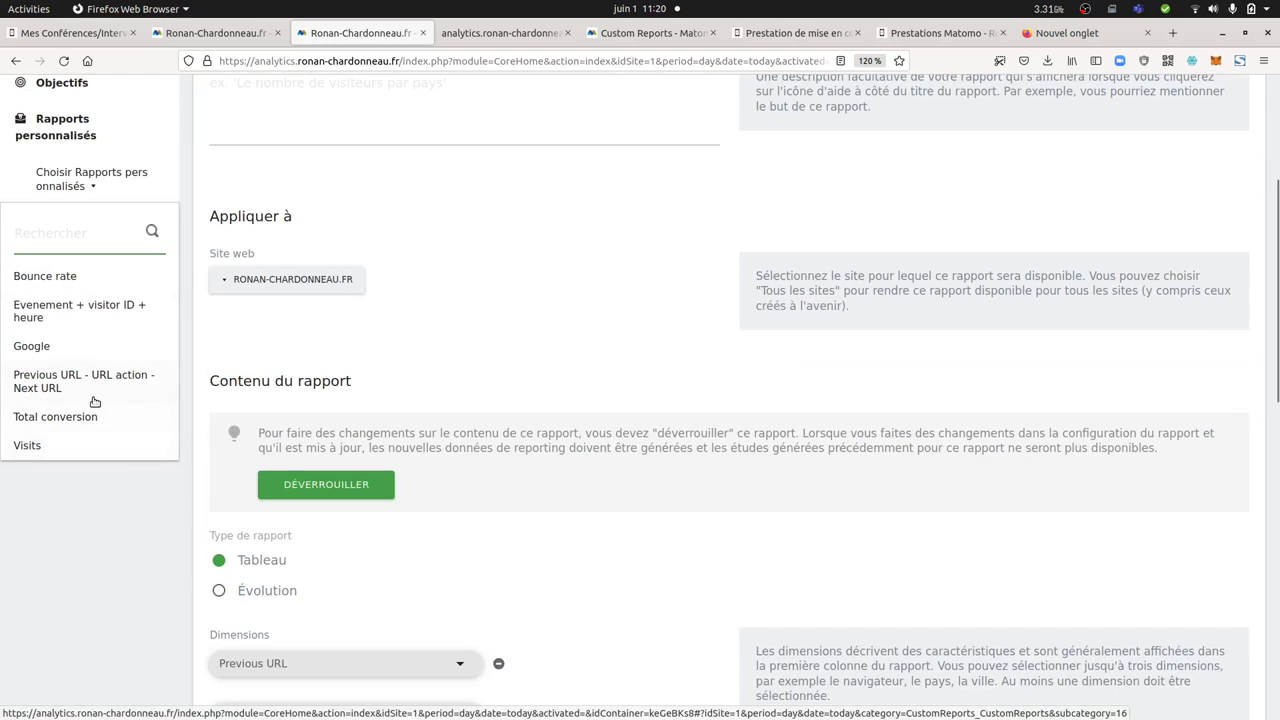
left_click(94, 400)
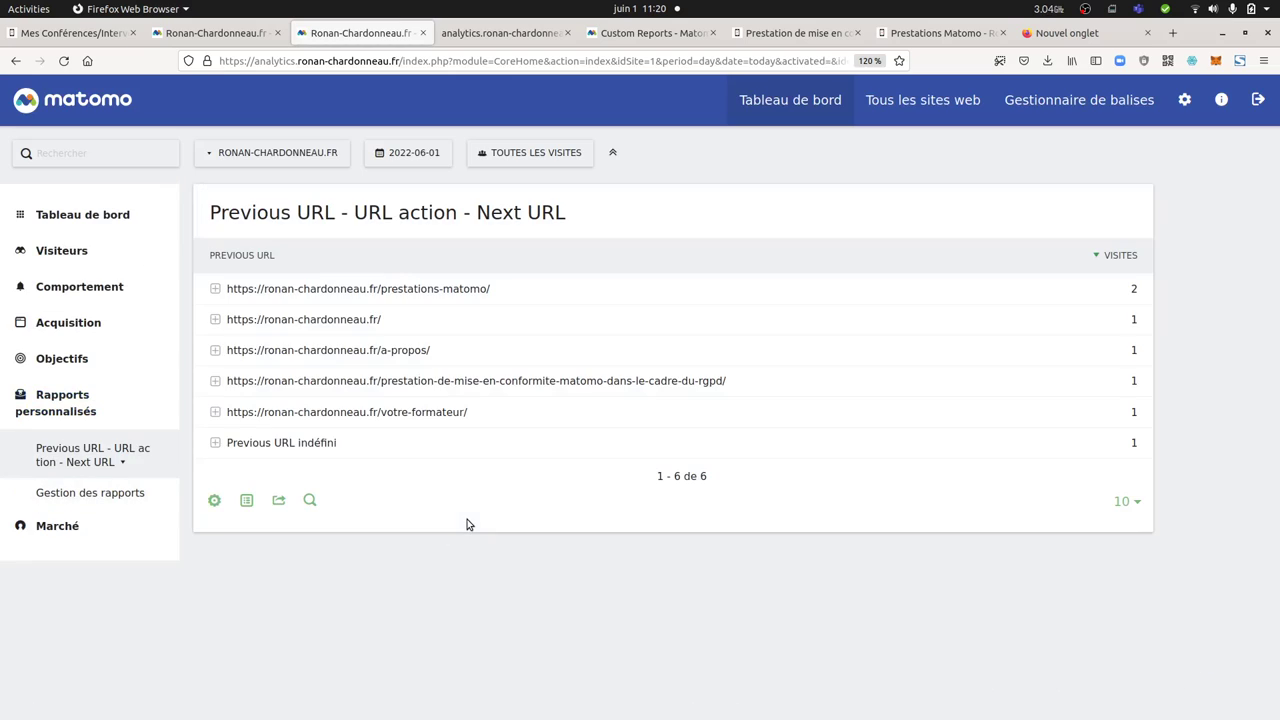
left_click(214, 500)
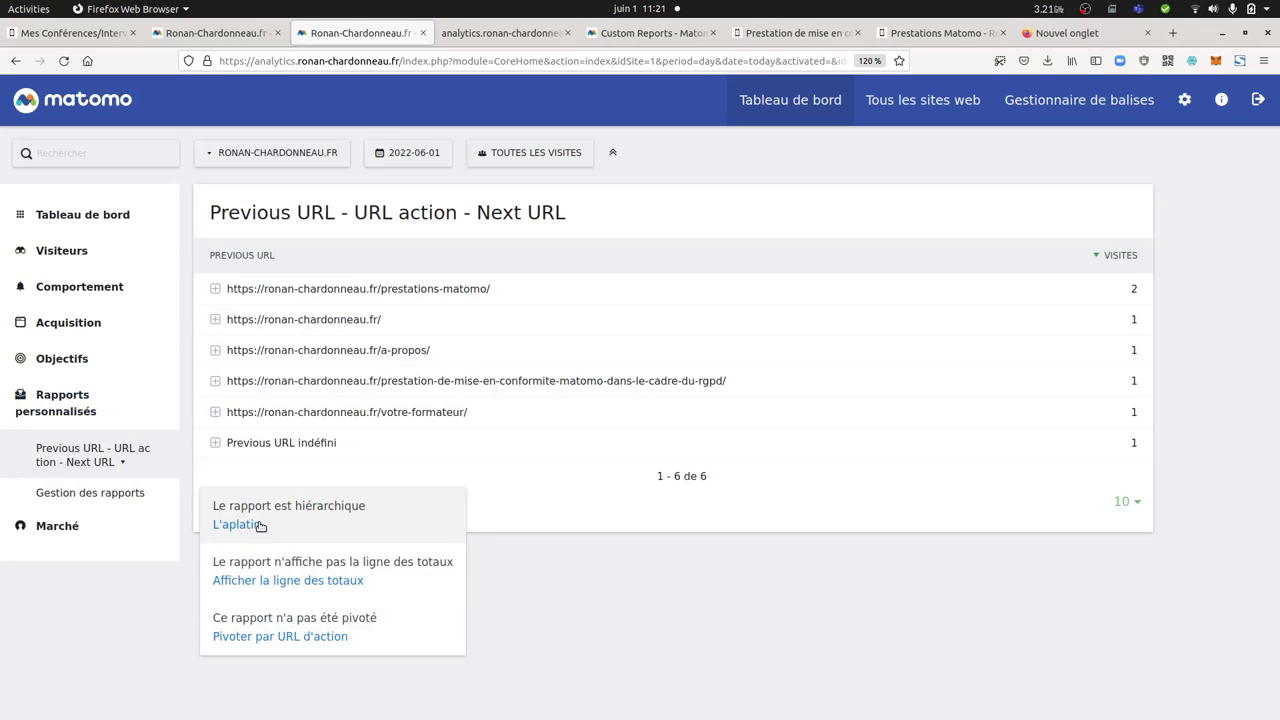
left_click(240, 525)
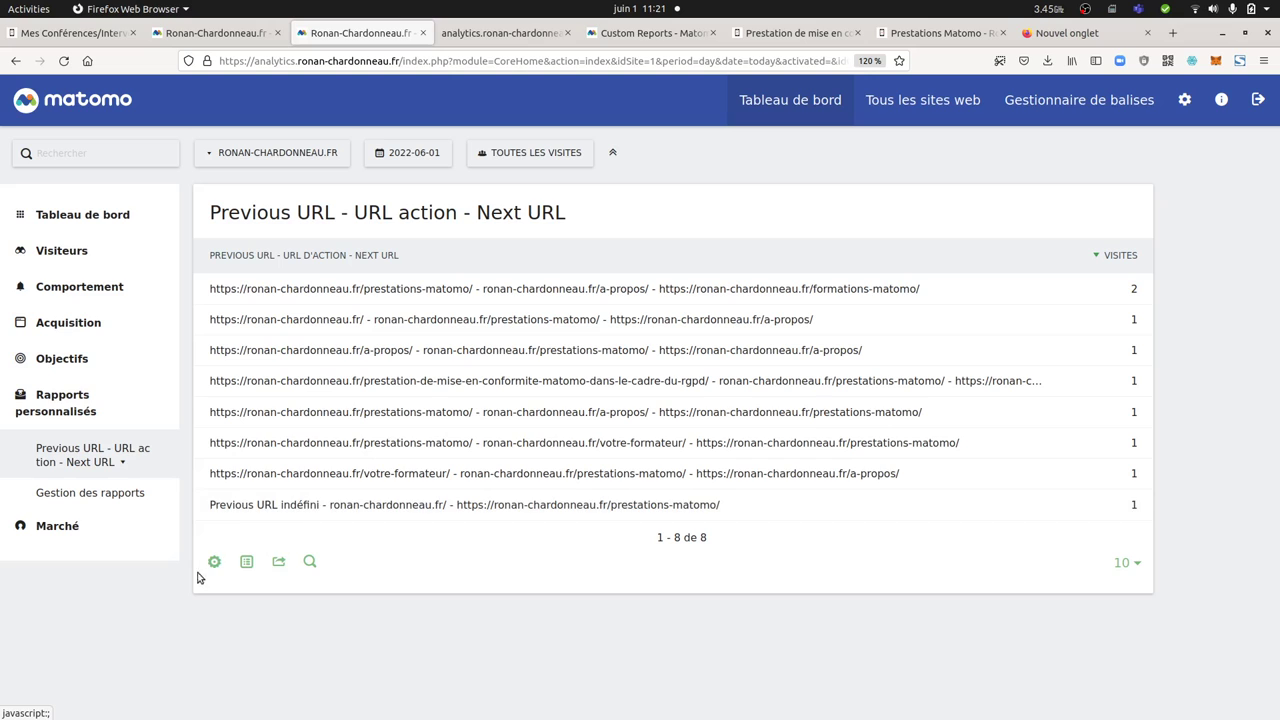
Show the flattened report's dimensions in separate columns and highlight the Previous URL indéfini entry.
left_click(214, 561)
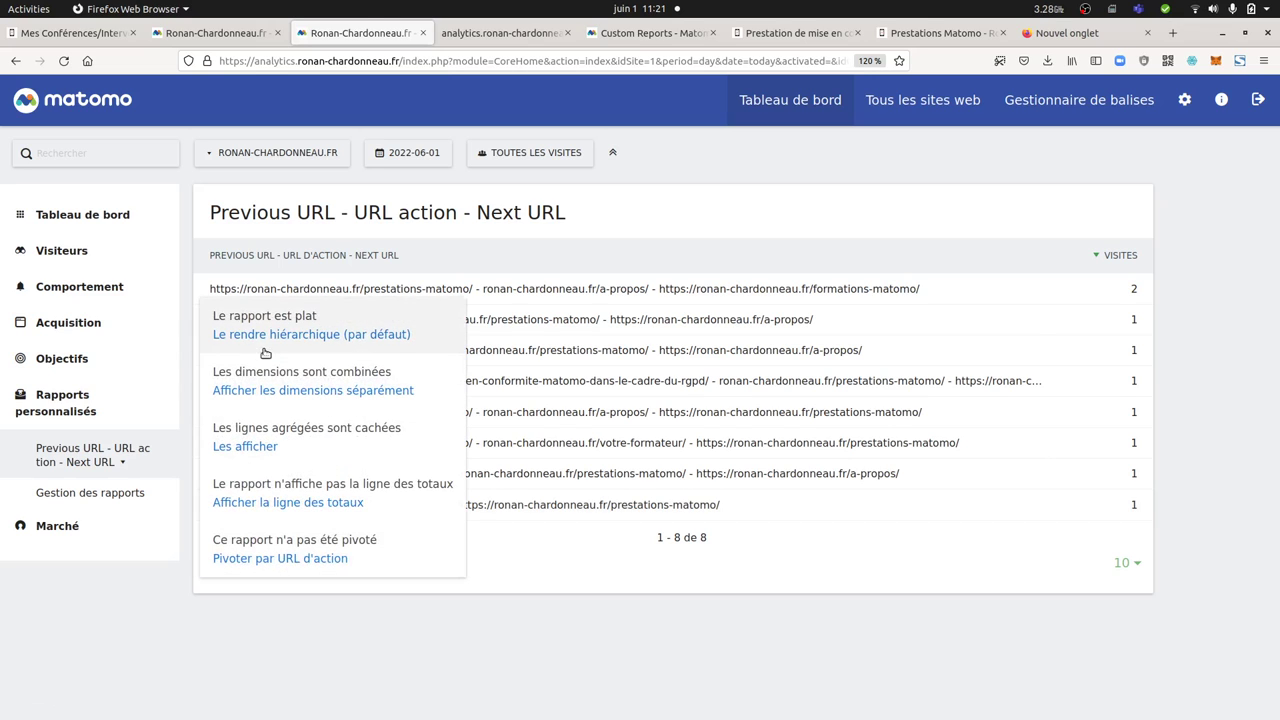
left_click(265, 390)
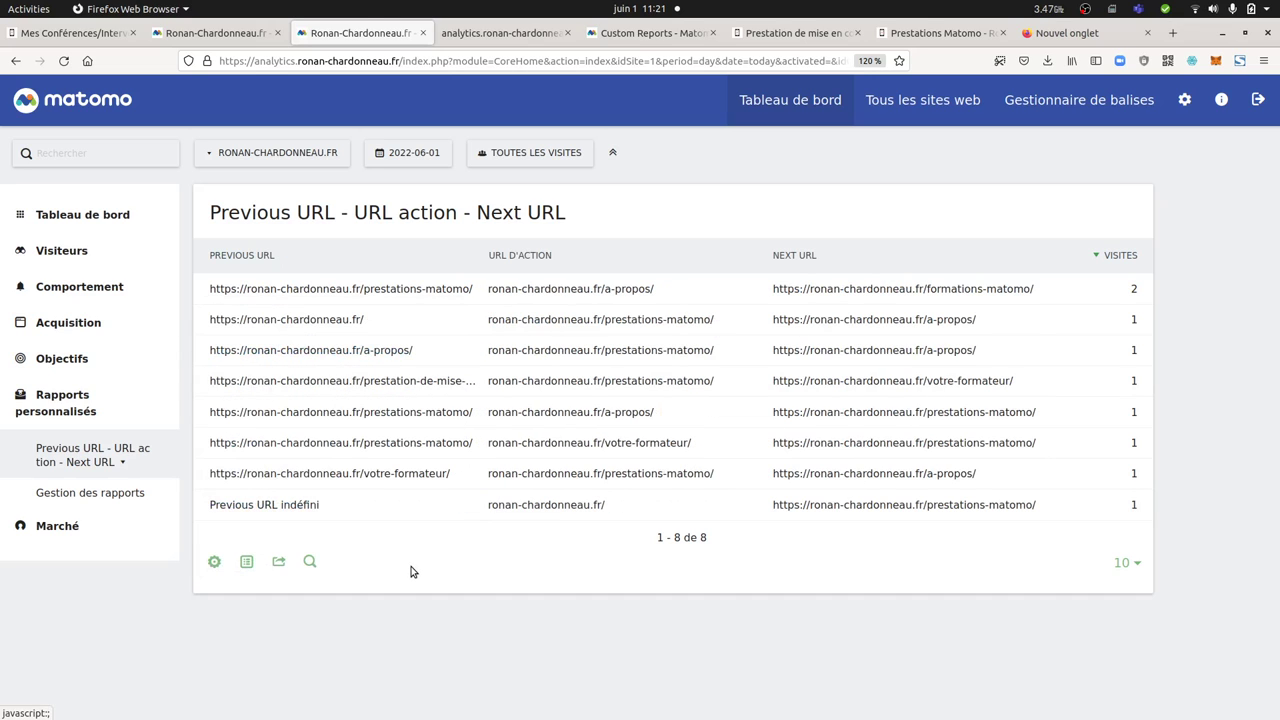
left_click_drag(330, 505, 210, 506)
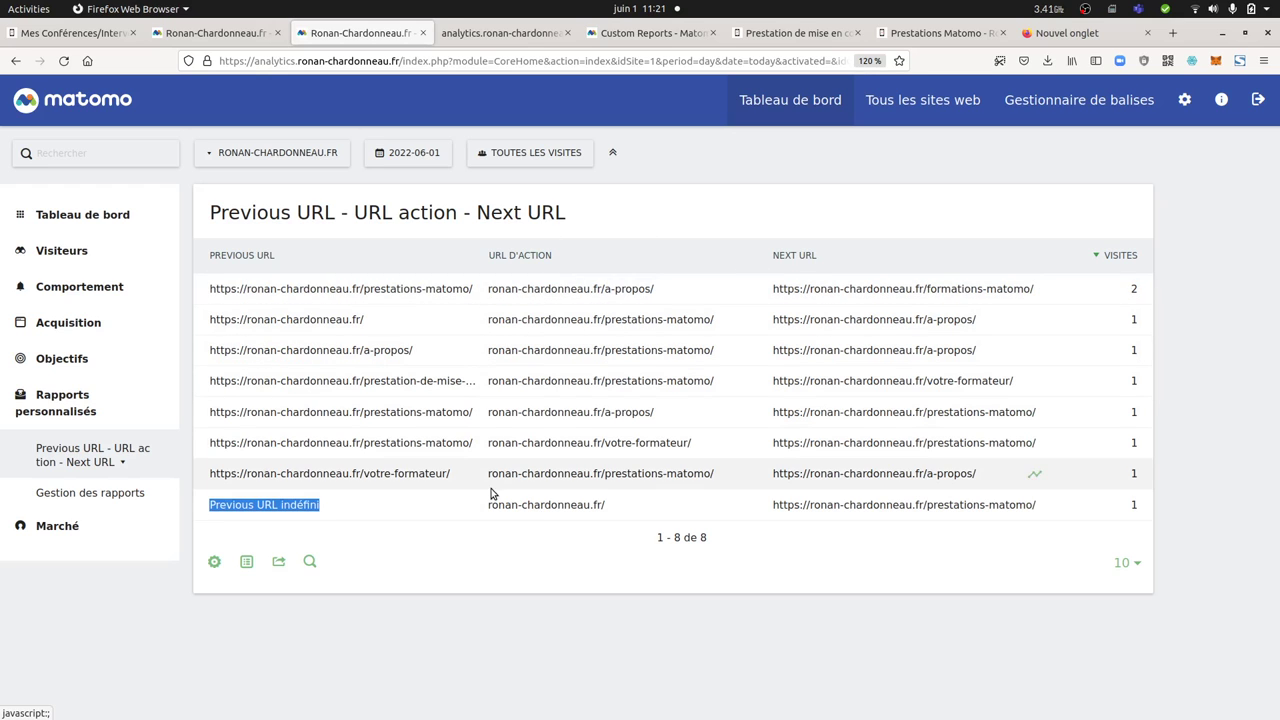
Export the flattened Previous URL - URL action - Next URL report in CSV format.
left_click(277, 563)
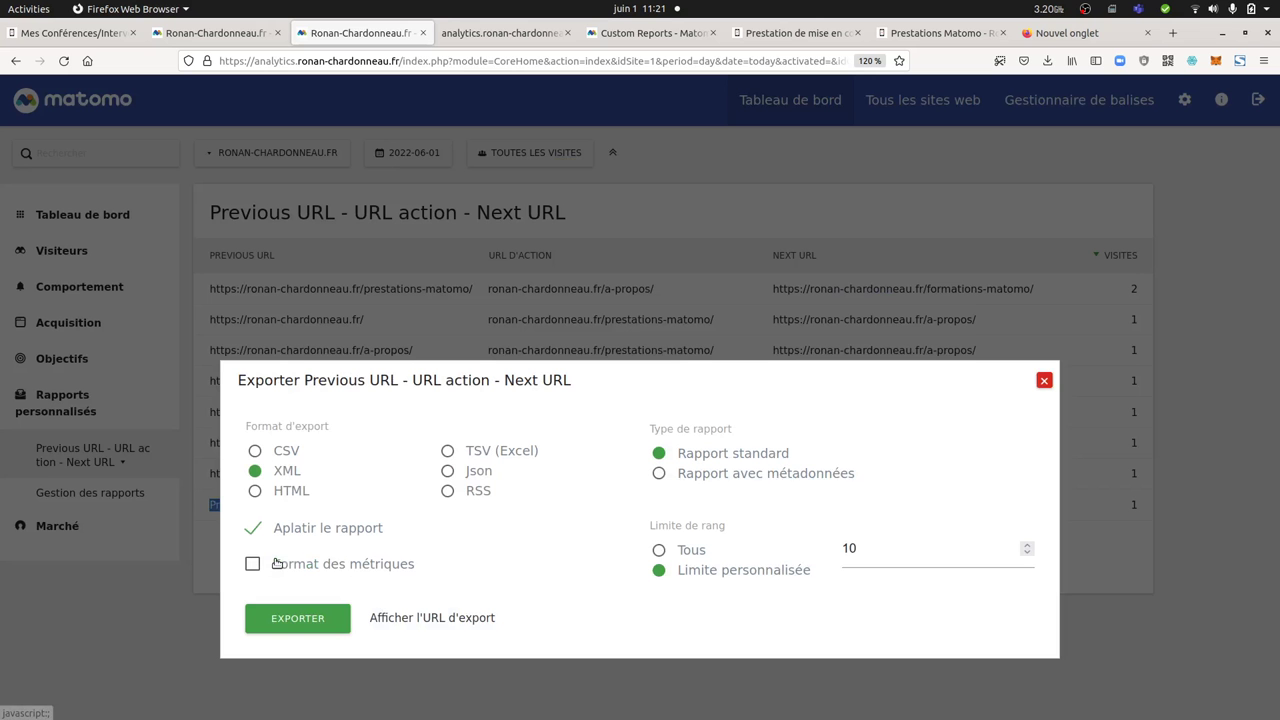
left_click(283, 451)
left_click(291, 617)
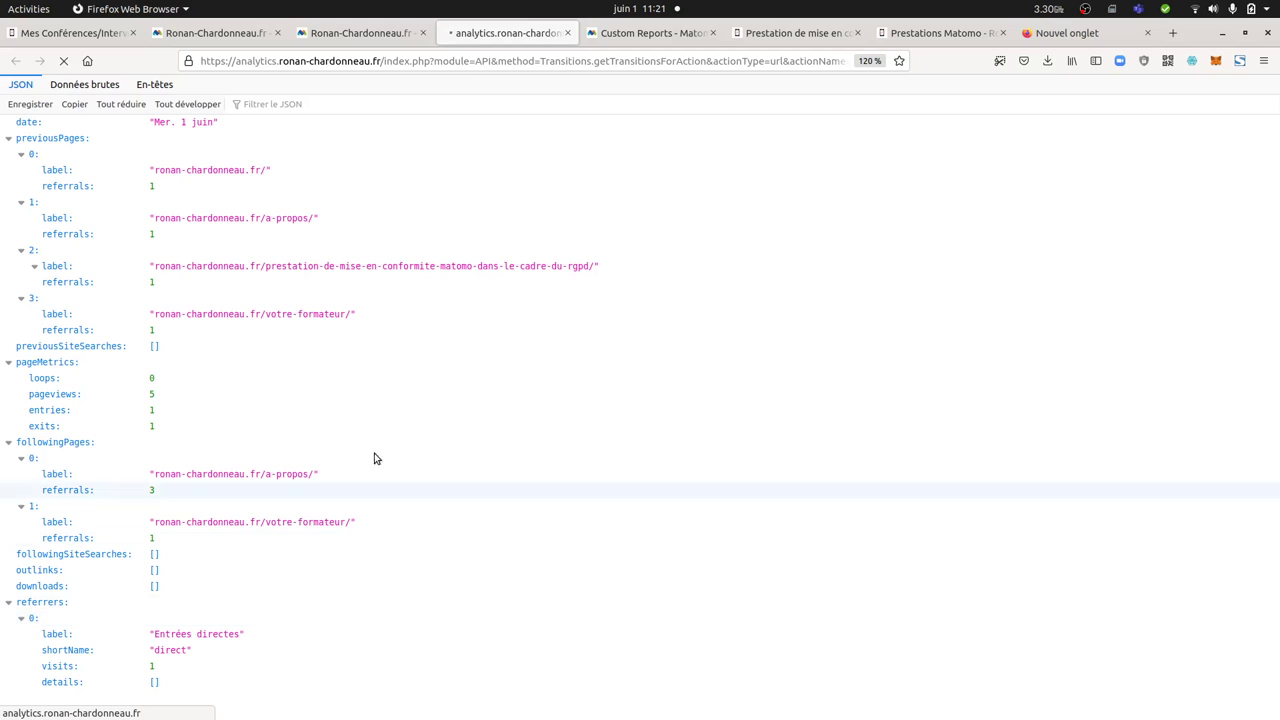
Open the exported CSV file in LibreOffice Calc, adding comma as a separator for the text import.
left_click(781, 96)
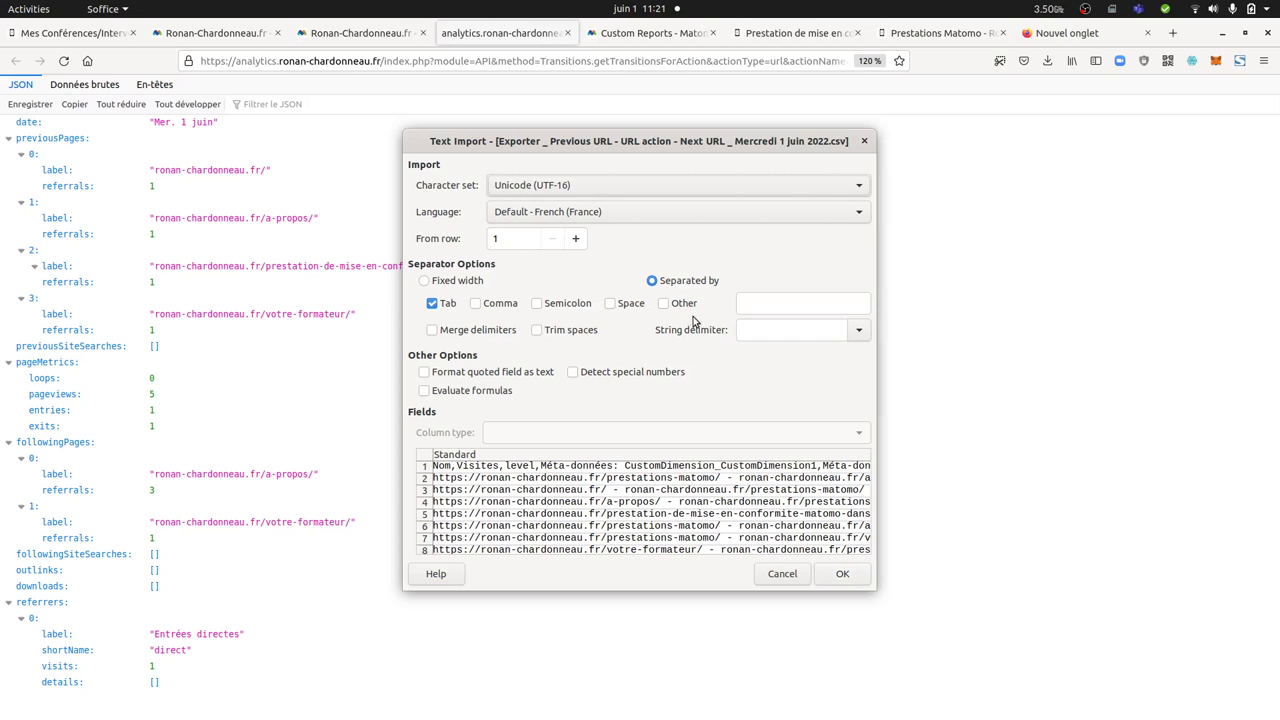
left_click(490, 310)
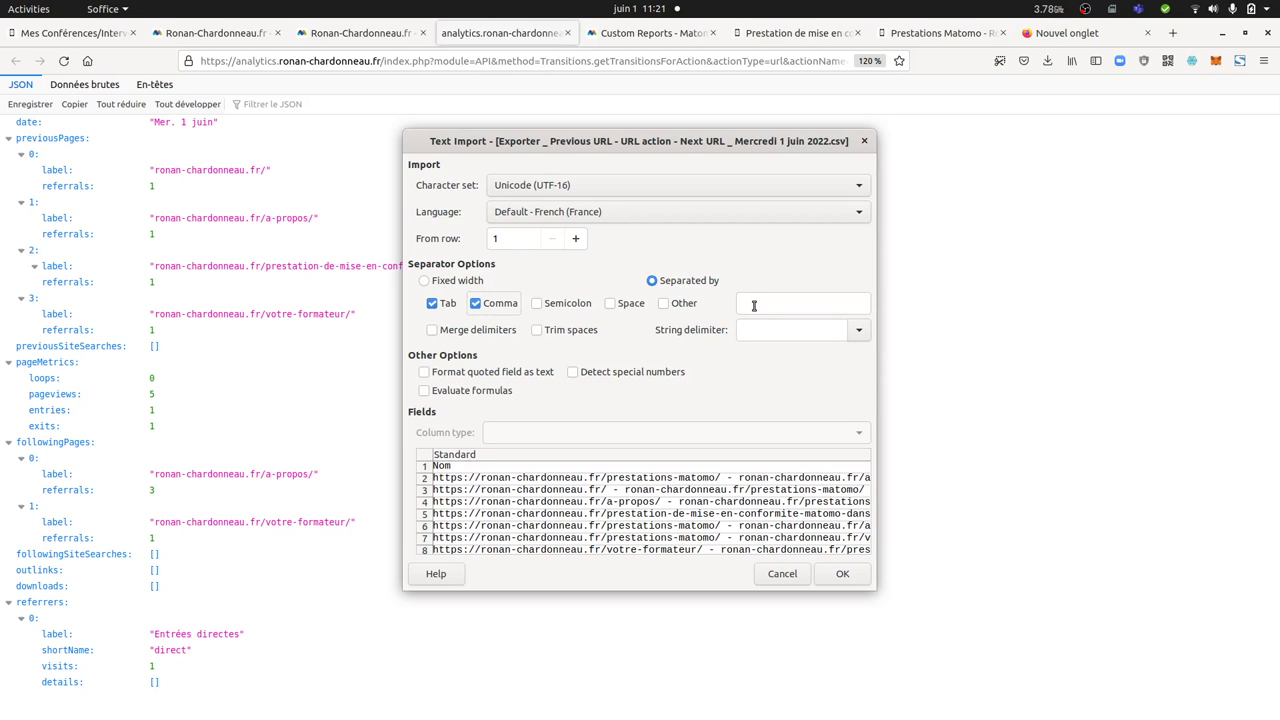
left_click(836, 572)
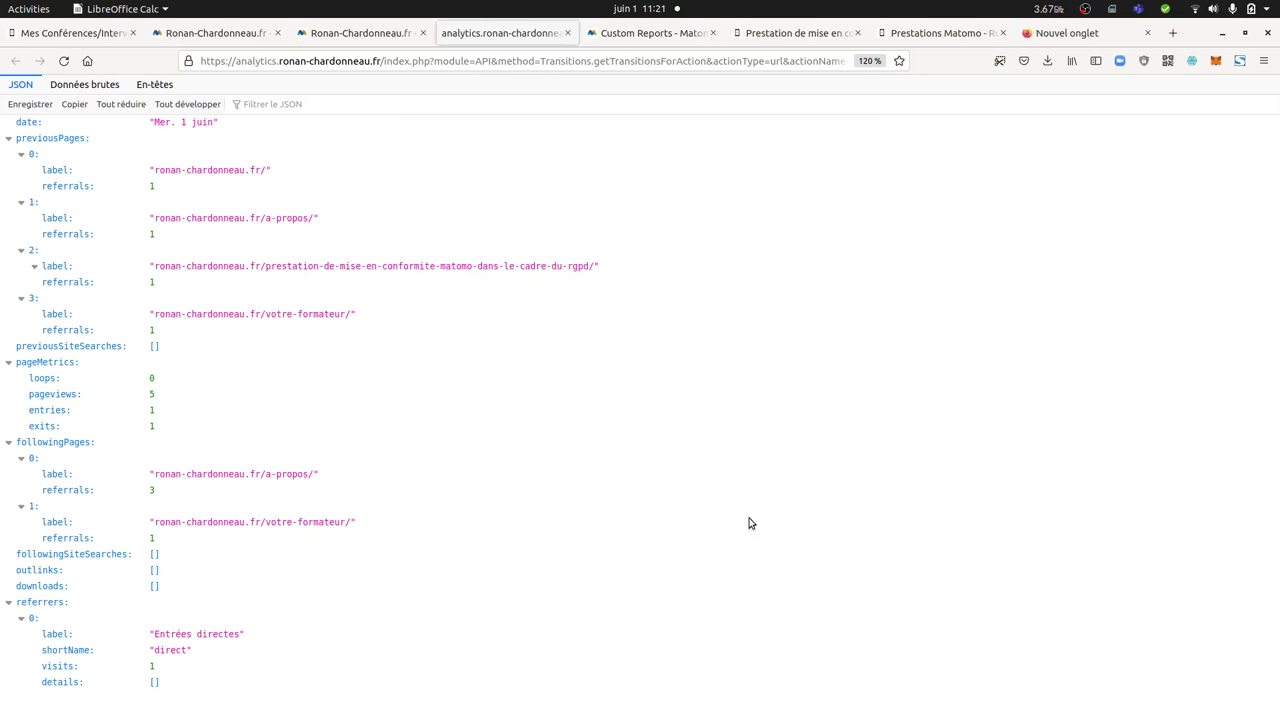